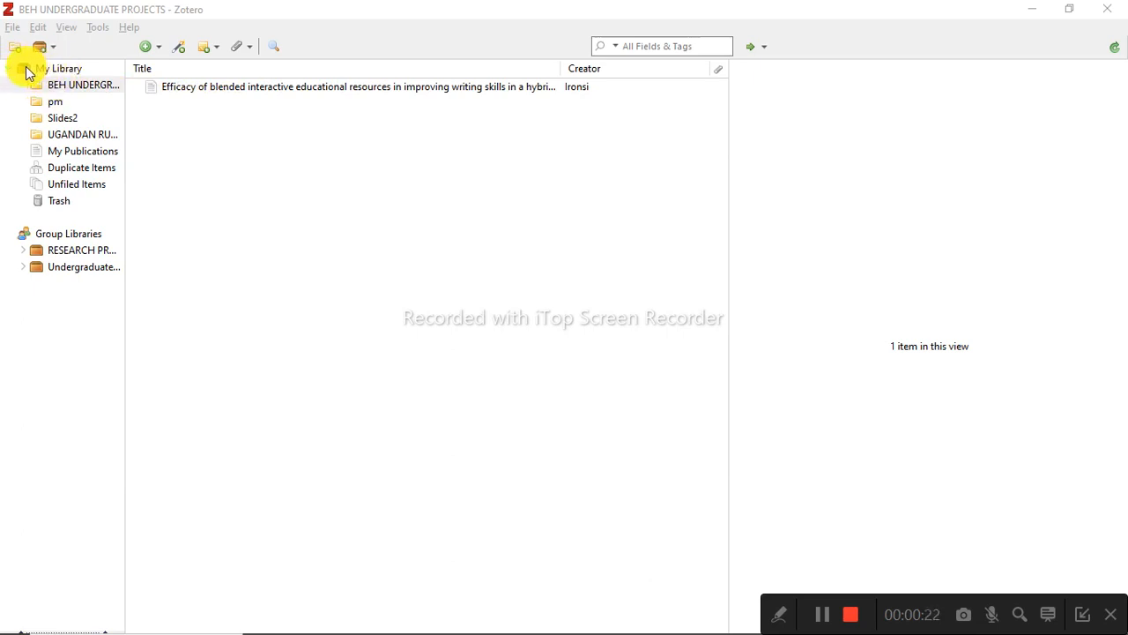
Collapse and re-expand My Library and browse the BEH UNDERGRADUATE PROJECTS, pm, Slides2 and UGANDAN RULES collections
{"action": "left_click", "coordinate": [12, 69]}
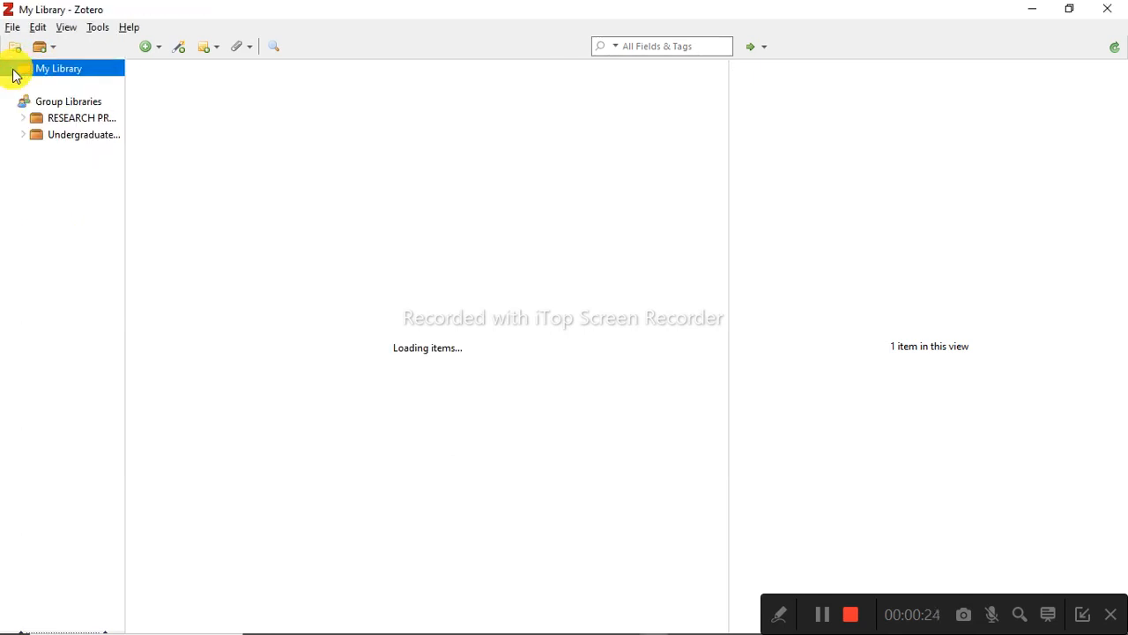
{"action": "left_click", "coordinate": [12, 70]}
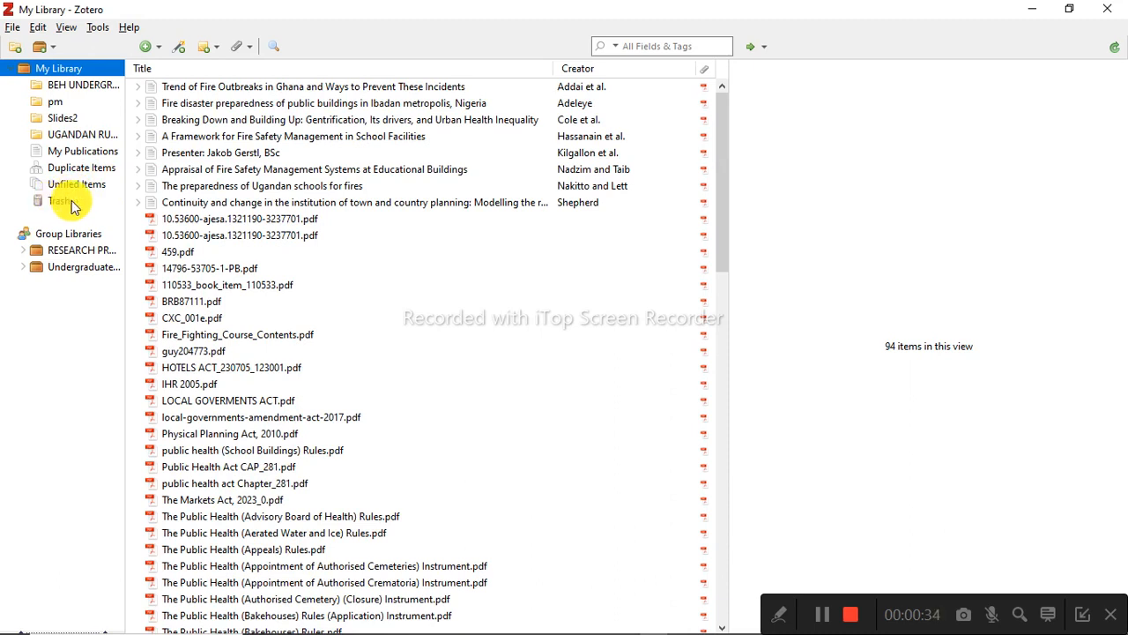
{"action": "left_click", "coordinate": [52, 86]}
{"action": "left_click", "coordinate": [51, 102]}
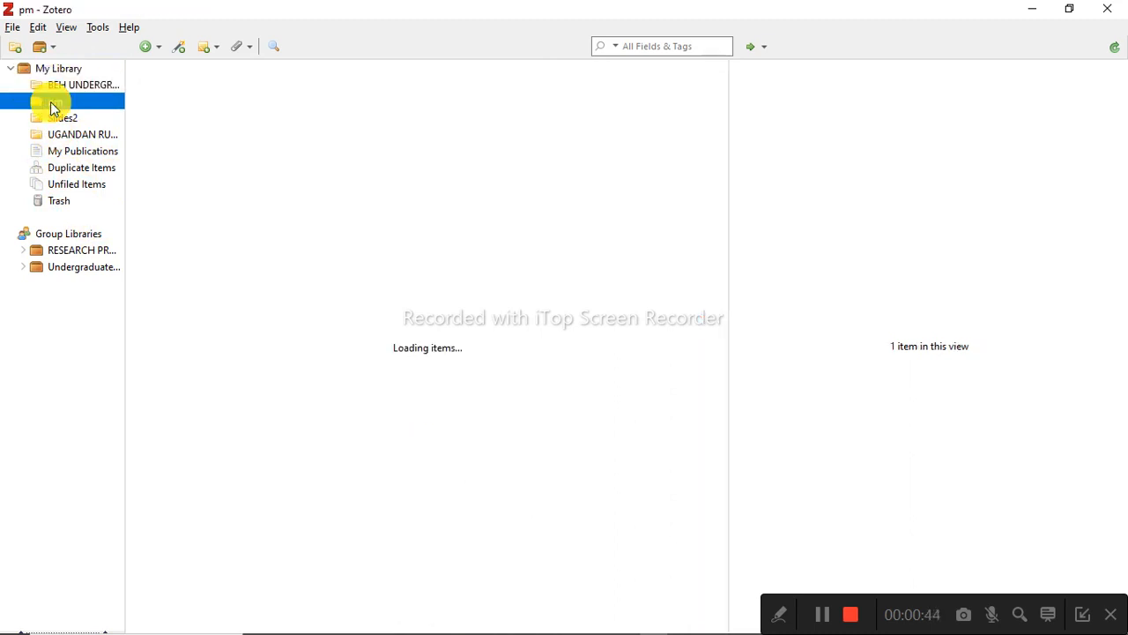
{"action": "left_click", "coordinate": [56, 118]}
{"action": "left_click", "coordinate": [65, 135]}
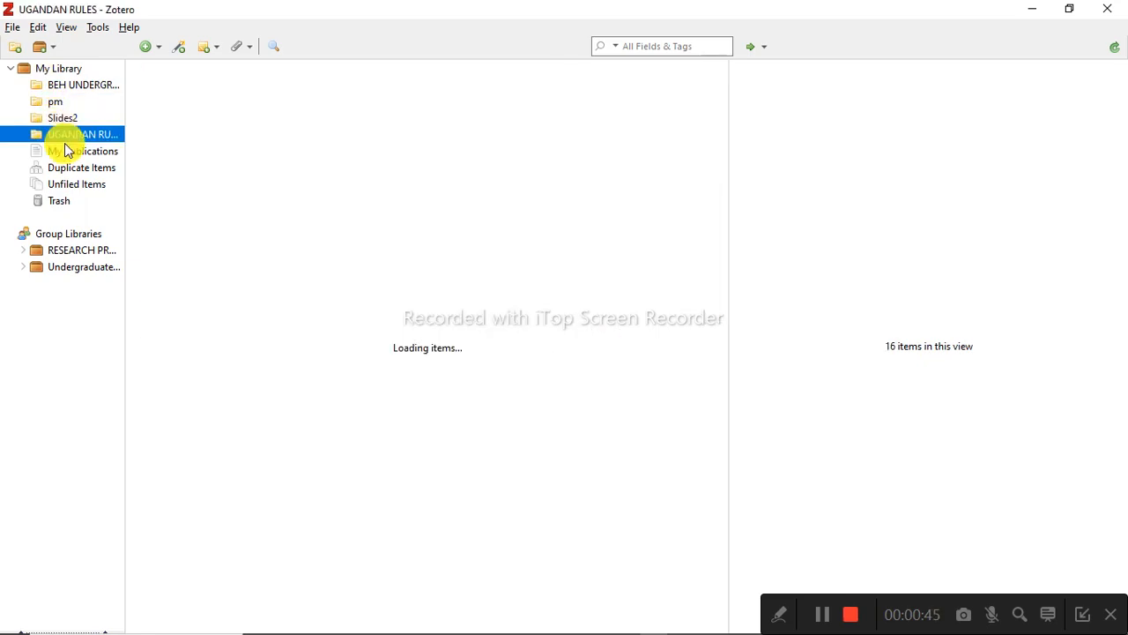
{"action": "left_click", "coordinate": [58, 86]}
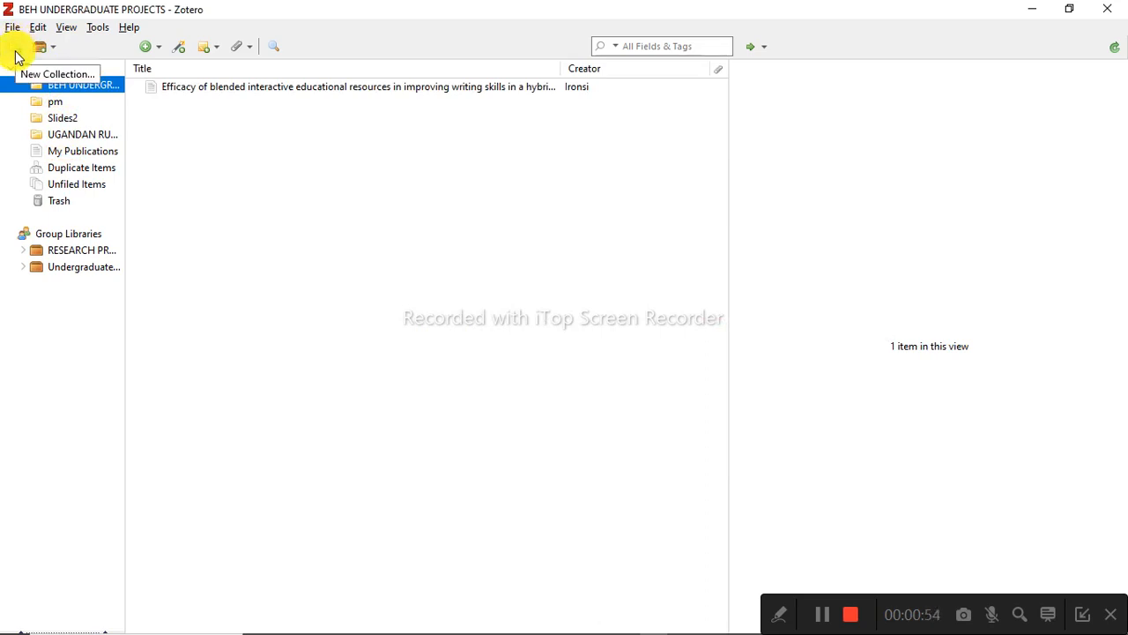
Create a new collection named "Passiology" directly under My Library
{"action": "left_click", "coordinate": [37, 70]}
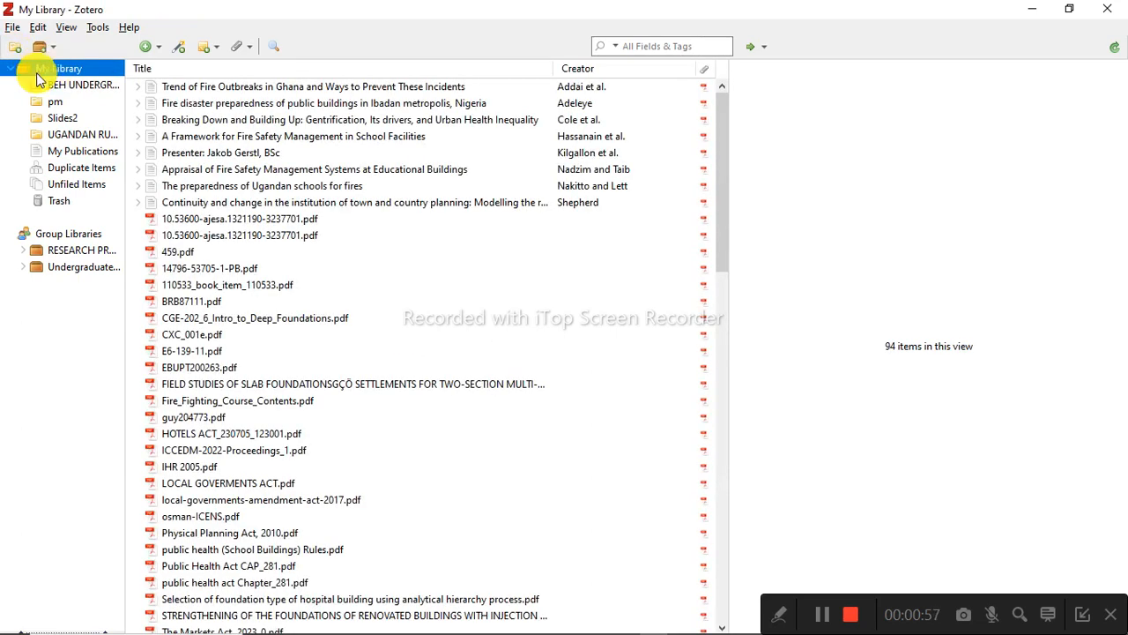
{"action": "left_click", "coordinate": [51, 52]}
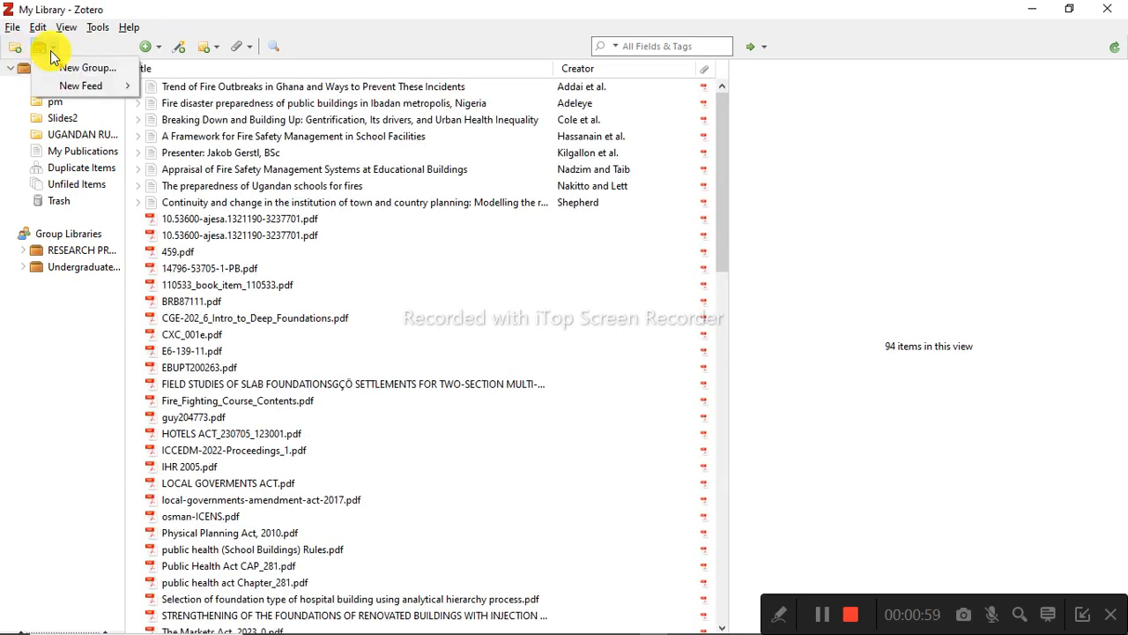
{"action": "left_click", "coordinate": [44, 51]}
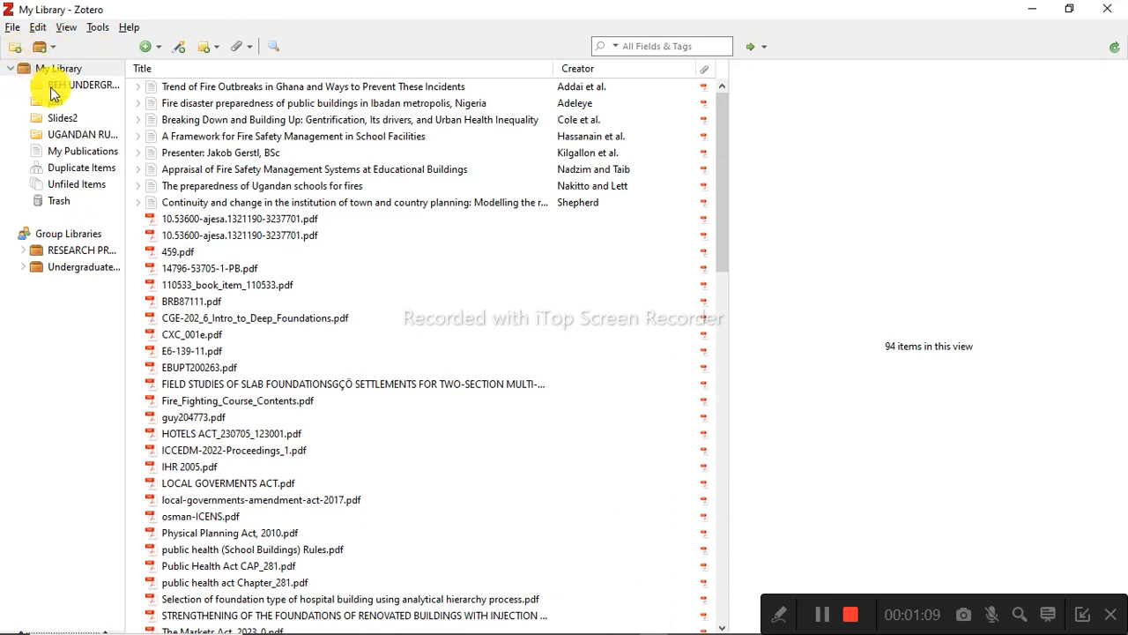
{"action": "left_click", "coordinate": [12, 49]}
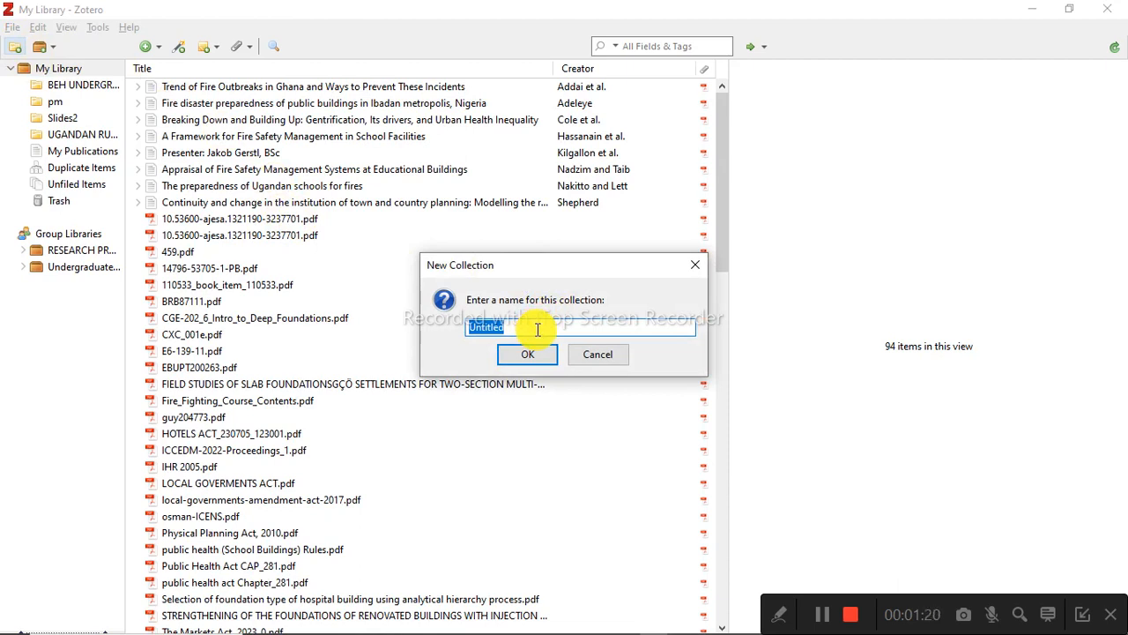
{"action": "type", "text": "Passiology"}
{"action": "left_click", "coordinate": [527, 354]}
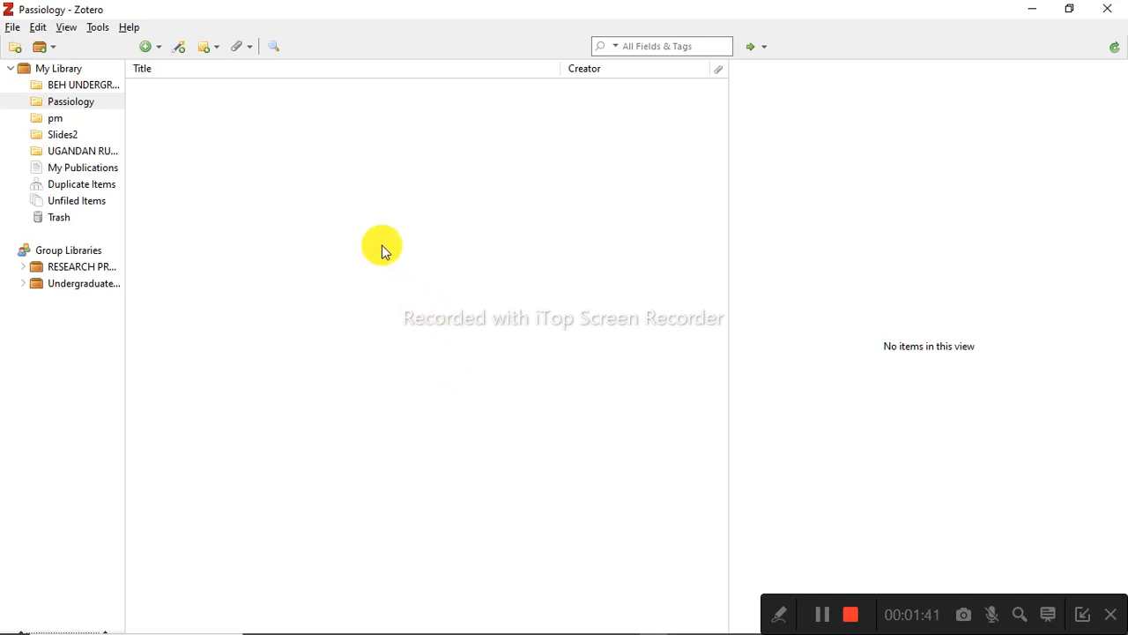
Compare the contents of the Passiology, BEH UNDERGRADUATE PROJECTS, pm and Slides2 collections, ending on Passiology
{"action": "left_click", "coordinate": [44, 103]}
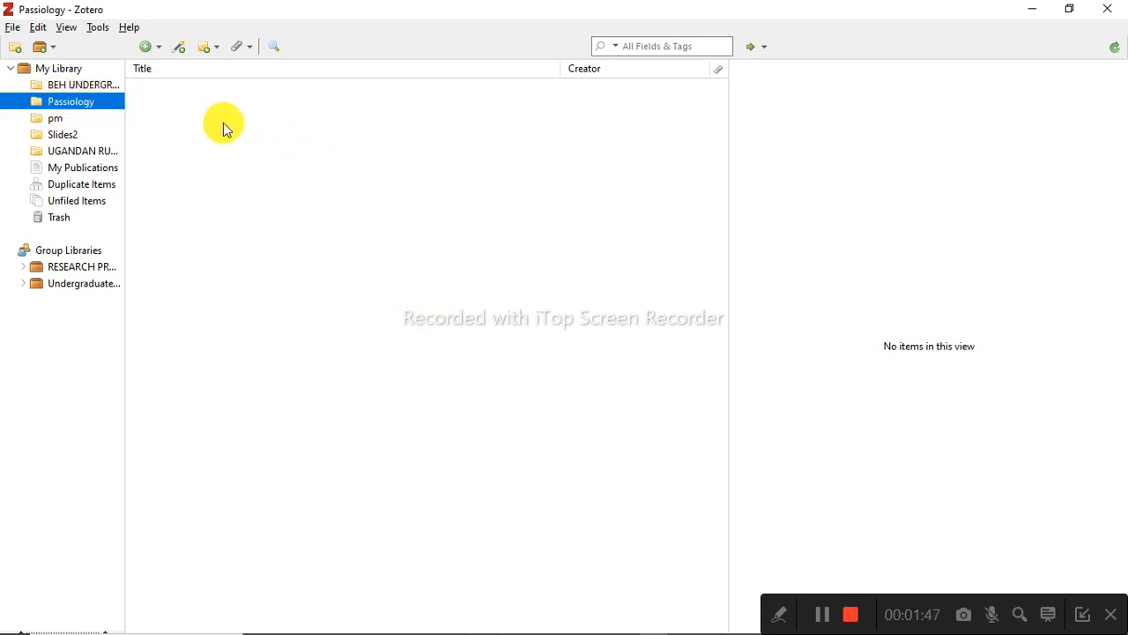
{"action": "left_click", "coordinate": [89, 87]}
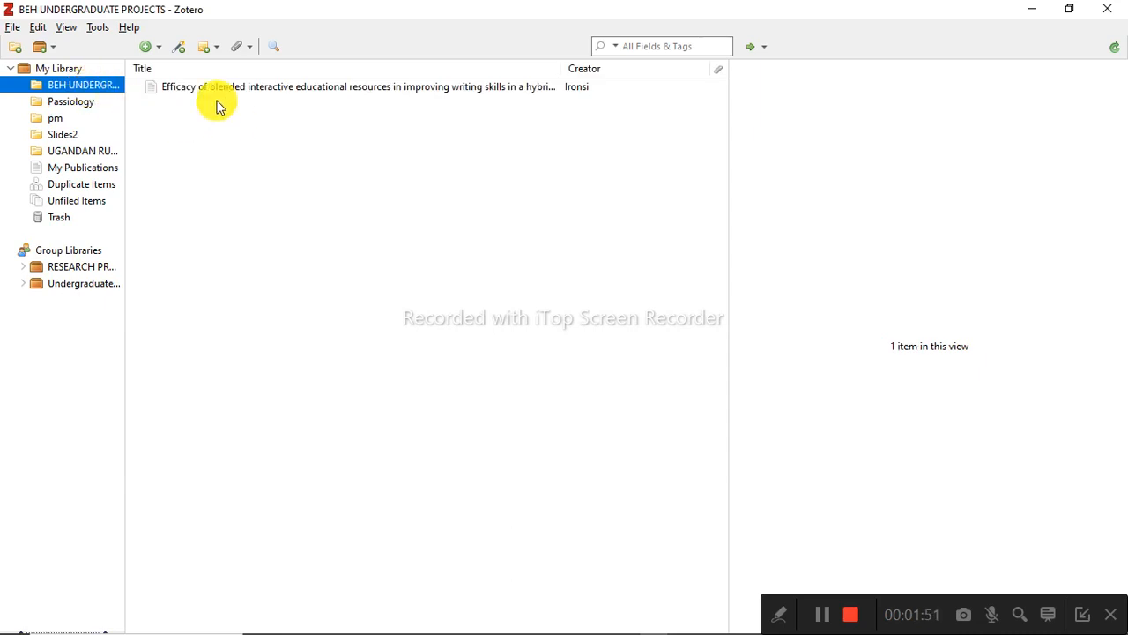
{"action": "left_click", "coordinate": [50, 118]}
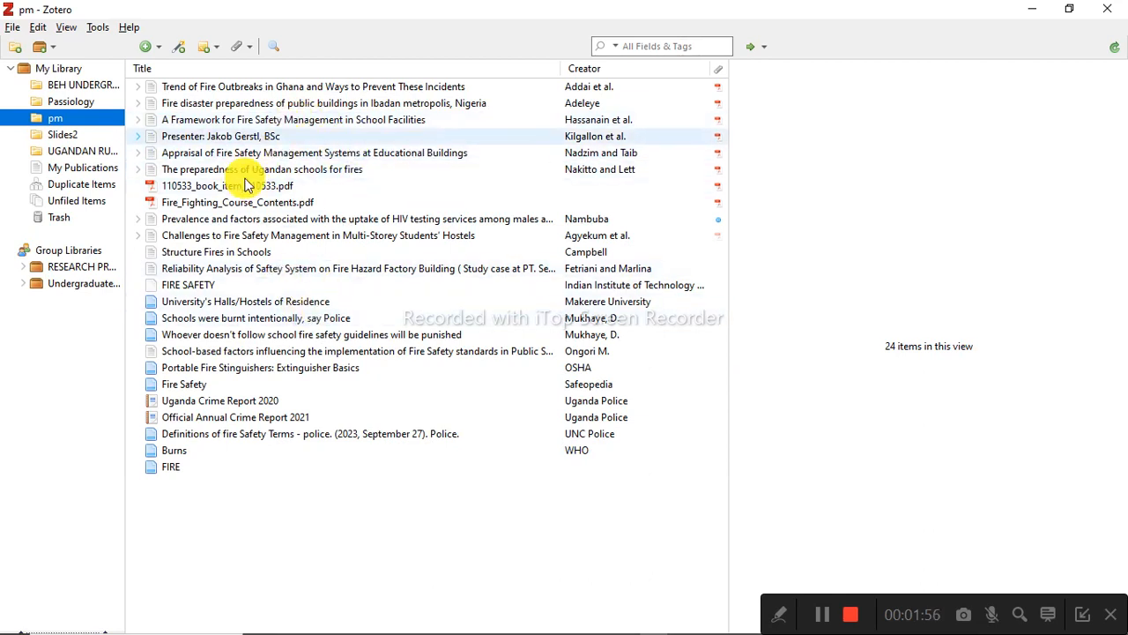
{"action": "left_click", "coordinate": [63, 134]}
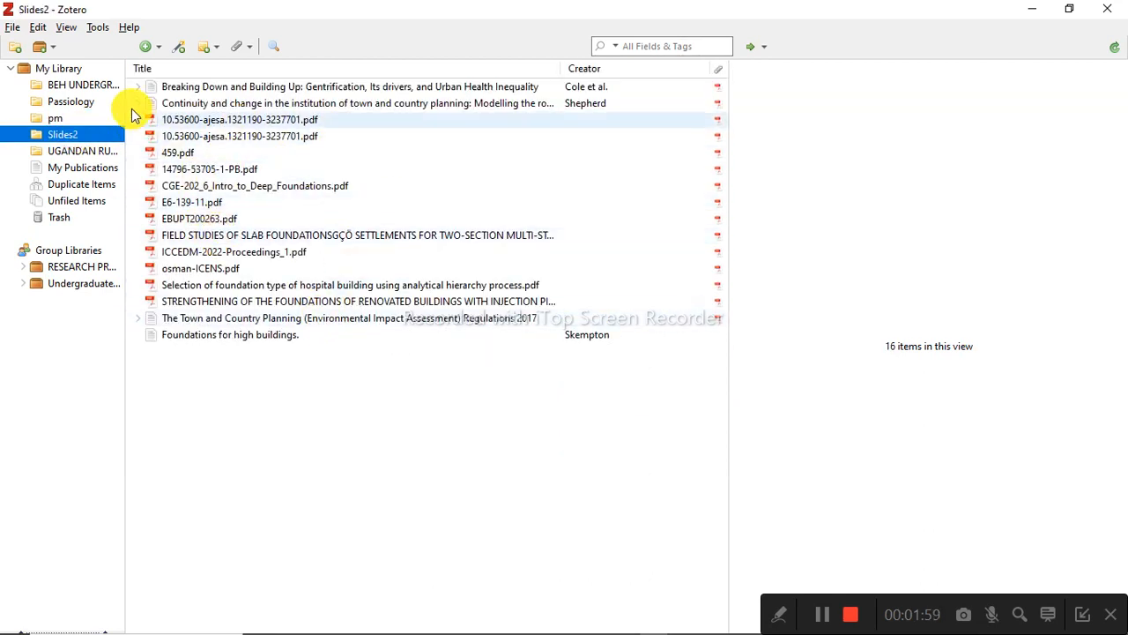
{"action": "left_click", "coordinate": [82, 102]}
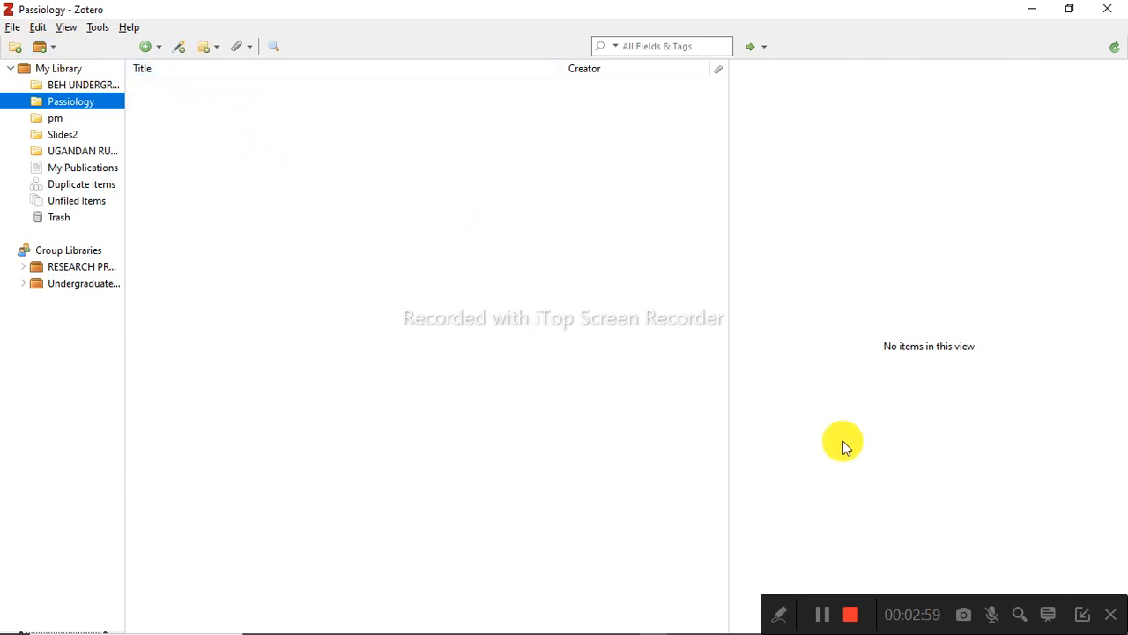
{"action": "left_click", "coordinate": [824, 614]}
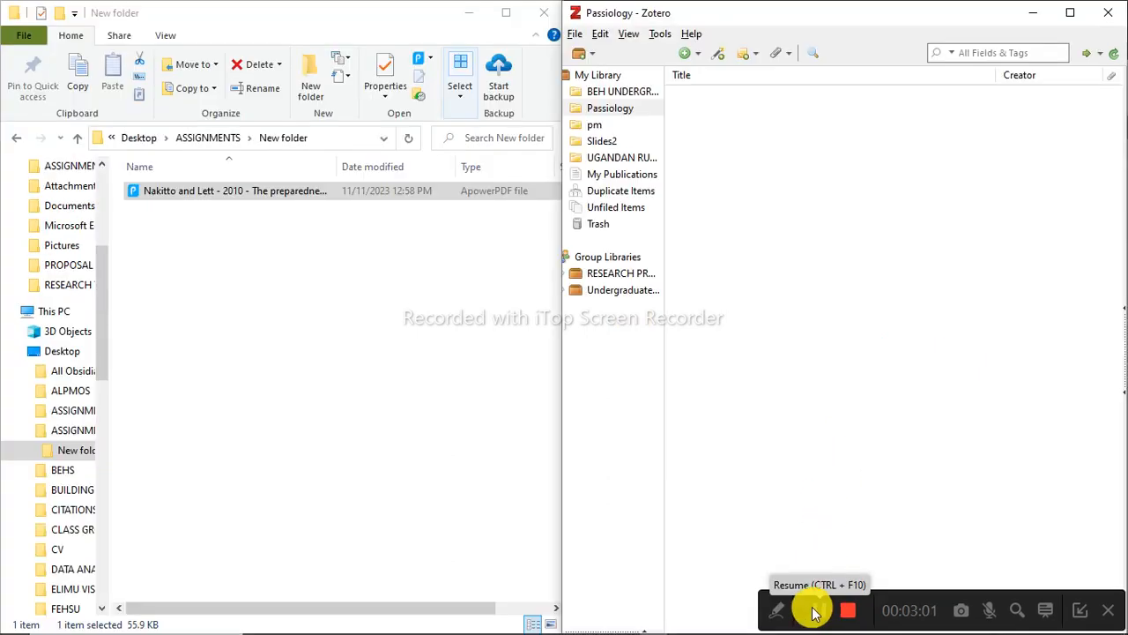
{"action": "left_click", "coordinate": [815, 612]}
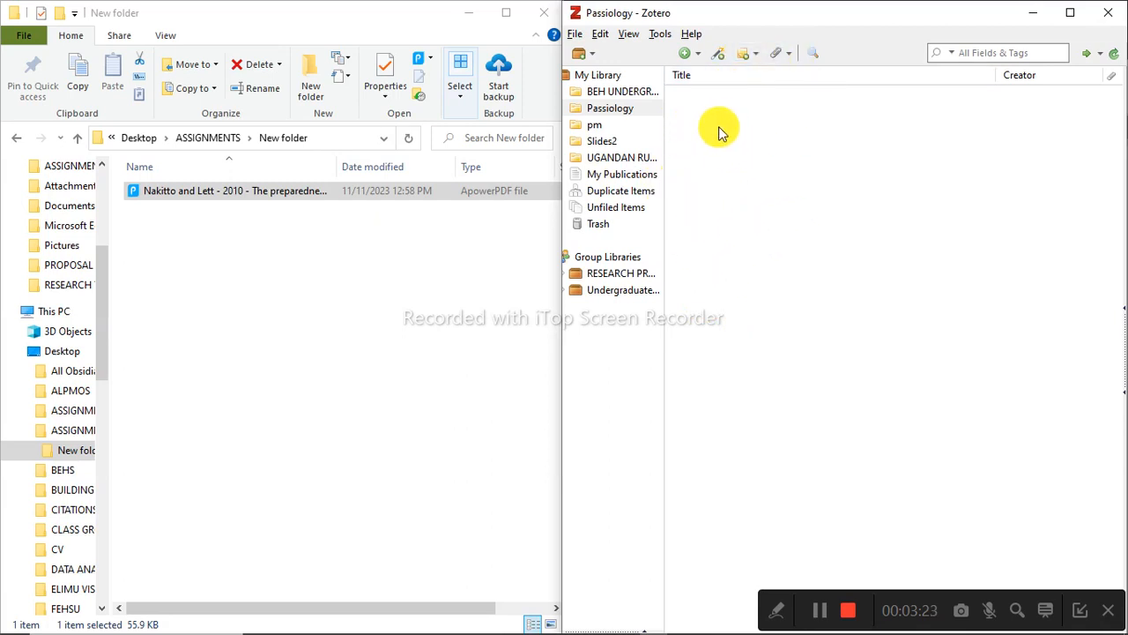
Import the school fire preparedness PDF from the New folder in File Explorer into the Passiology collection, and maximize the Zotero window
{"action": "left_click", "coordinate": [593, 113]}
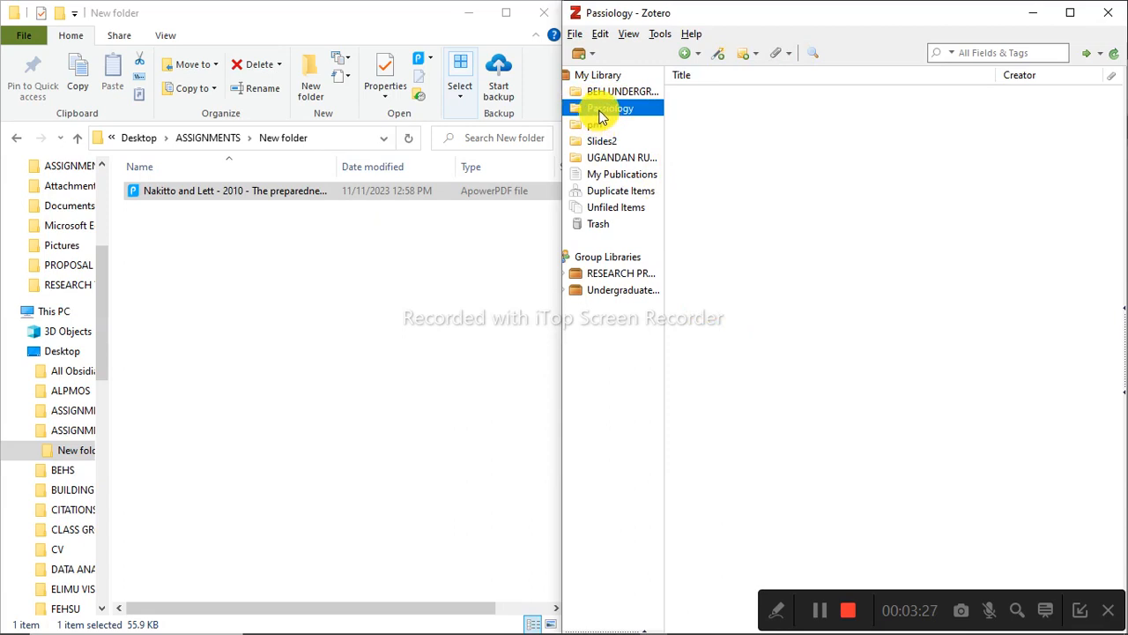
{"action": "left_click", "coordinate": [278, 196]}
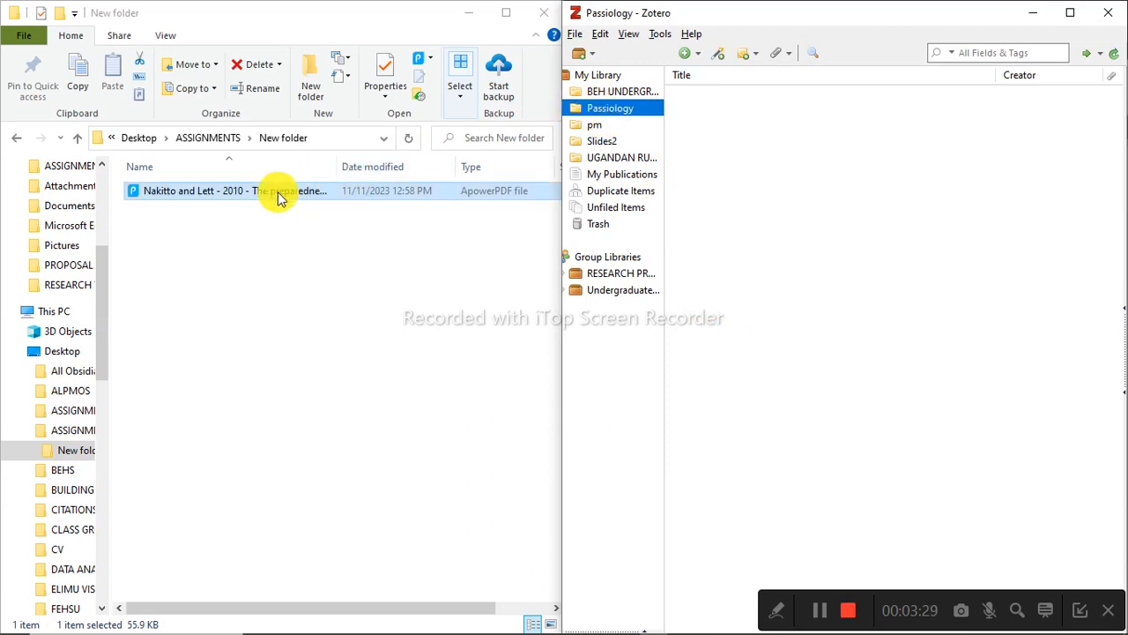
{"action": "left_click_drag", "start_coordinate": [278, 194], "coordinate": [810, 292]}
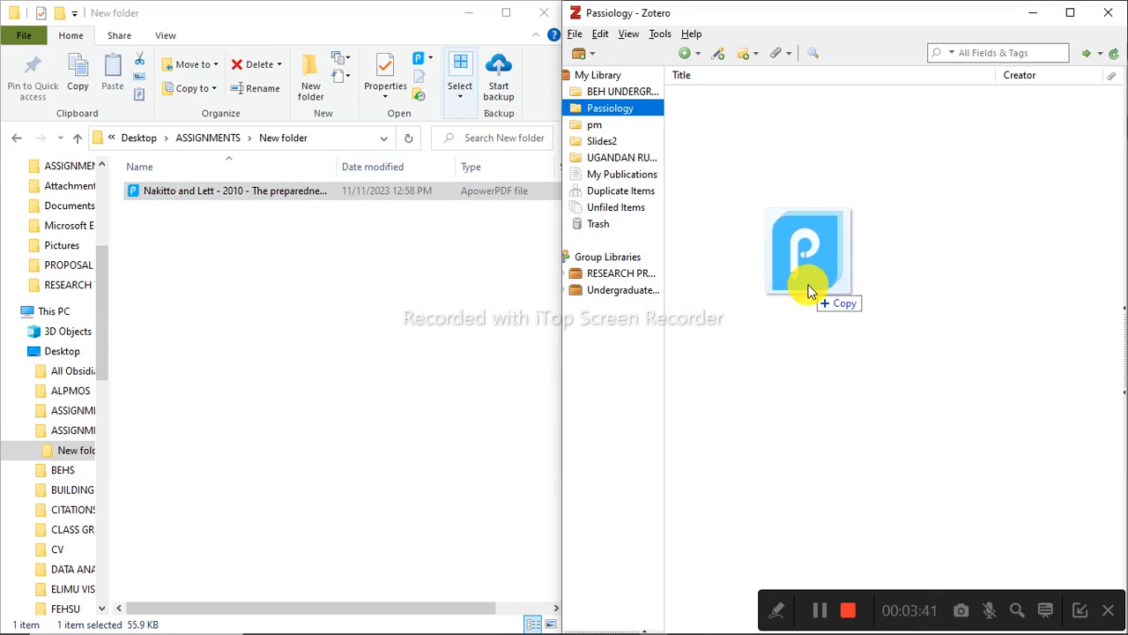
{"action": "left_click_drag", "start_coordinate": [811, 291], "coordinate": [812, 291]}
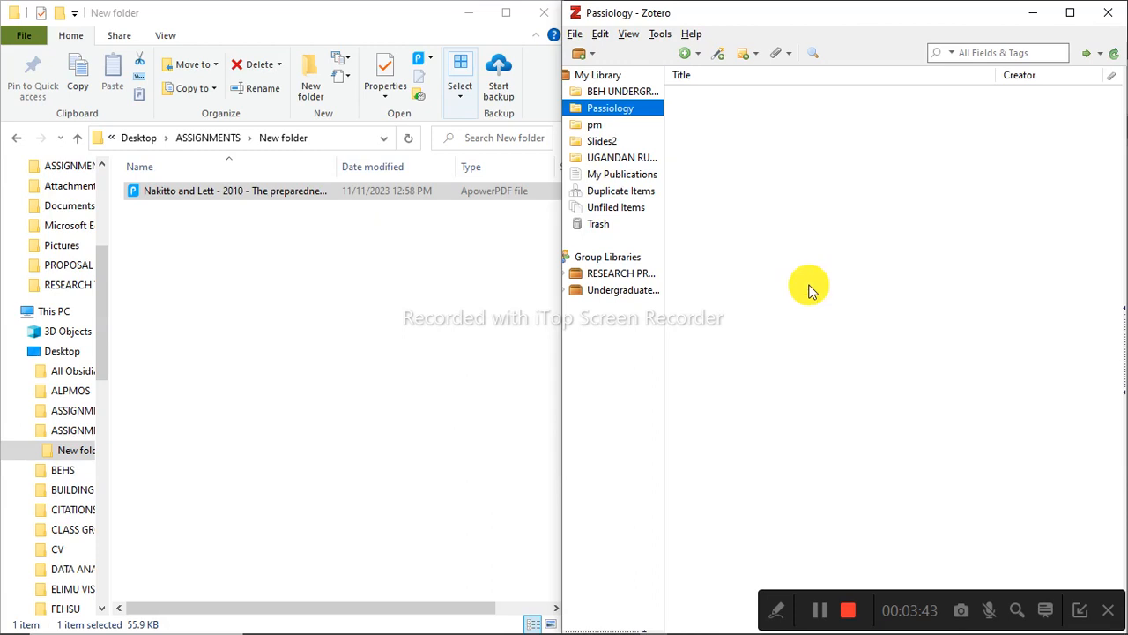
{"action": "left_click", "coordinate": [1070, 13]}
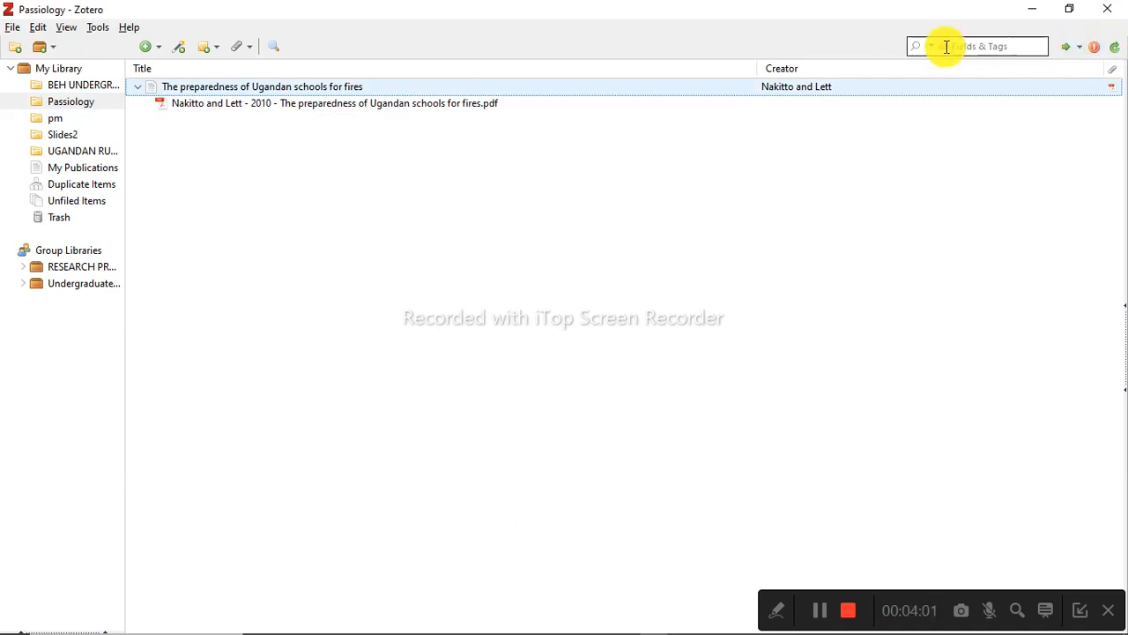
Collapse and re-expand the item "The preparedness of Ugandan schools for fires" and open its attached PDF
{"action": "left_click", "coordinate": [138, 88]}
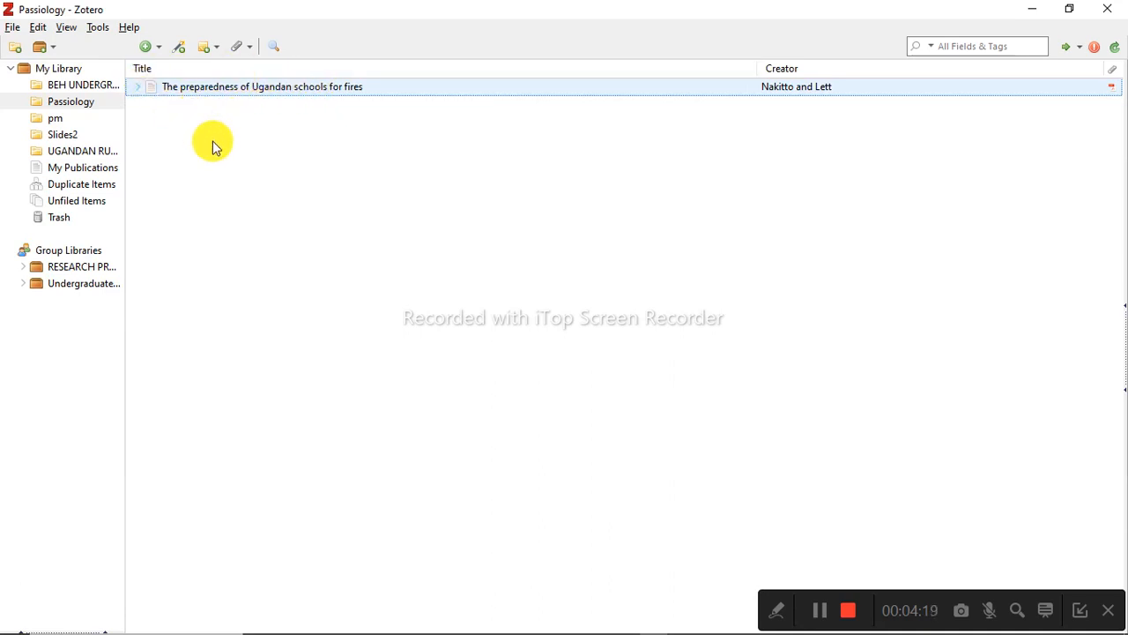
{"action": "left_click", "coordinate": [141, 90]}
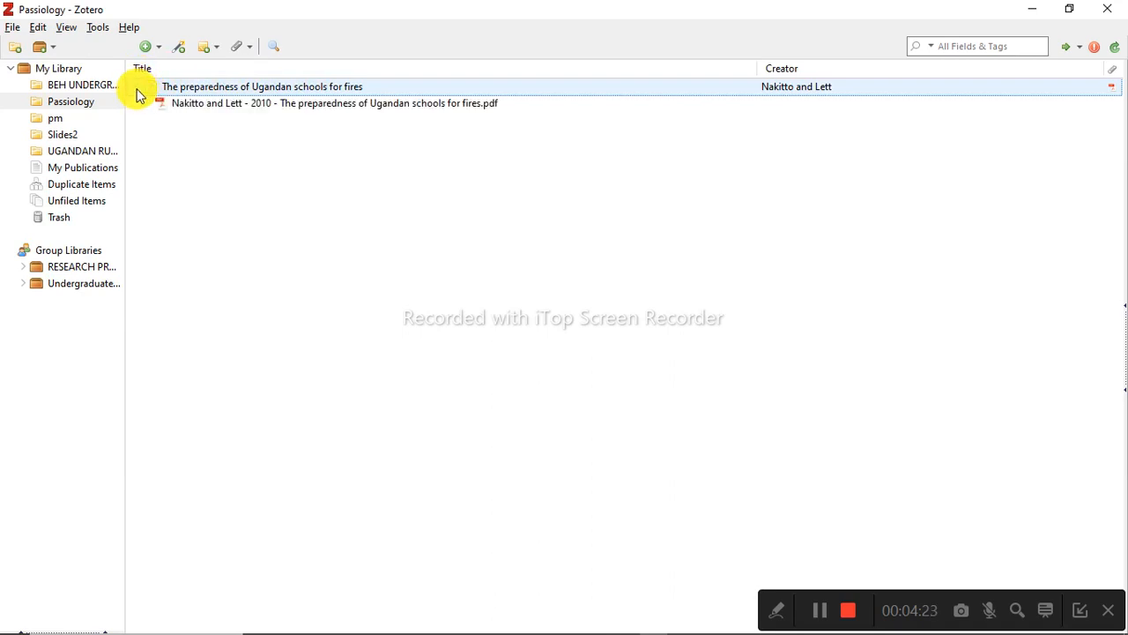
{"action": "double_click", "coordinate": [200, 106]}
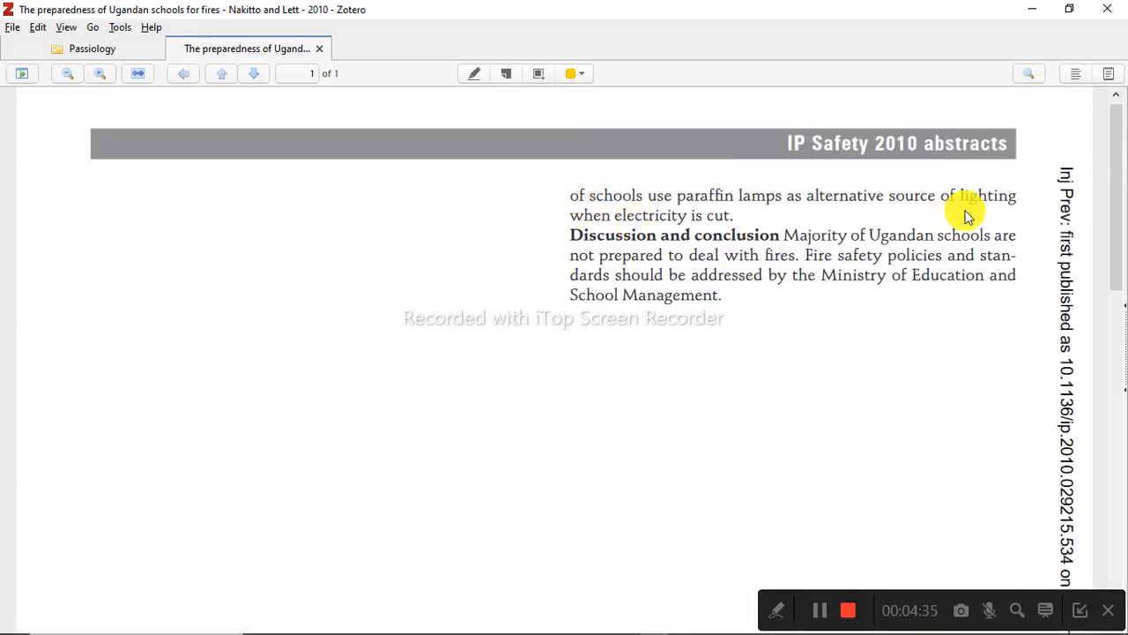
Highlight the text of the Introduction paragraph in yellow, through "school preparedness was performed"
{"action": "scroll", "coordinate": [967, 214], "scroll_direction": "down", "scroll_amount": 5}
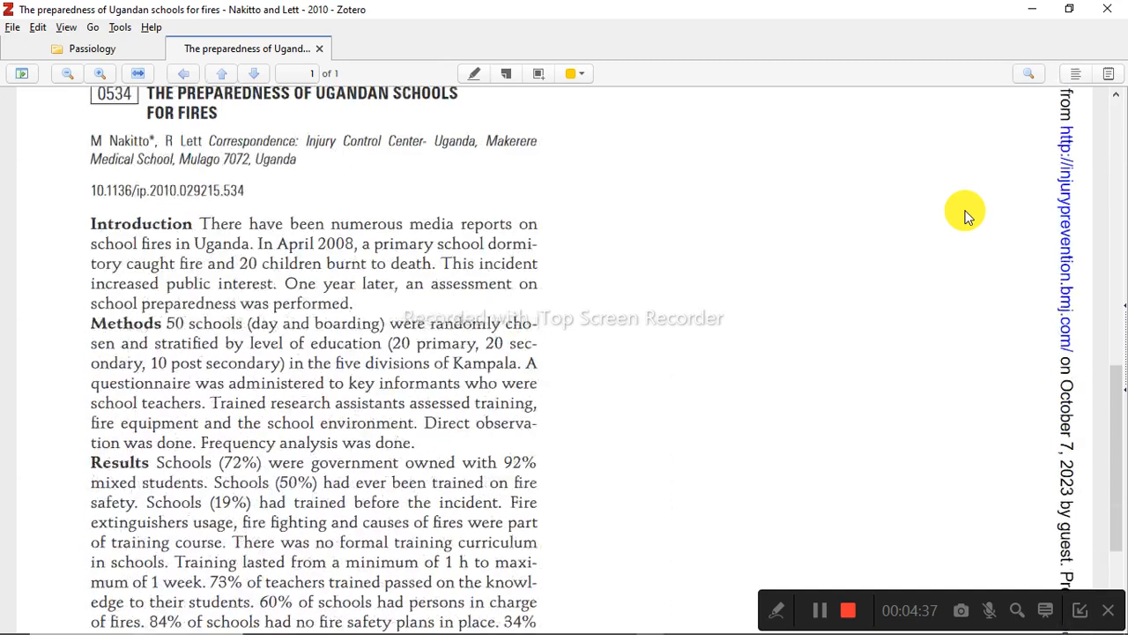
{"action": "scroll", "coordinate": [966, 214], "scroll_direction": "up", "scroll_amount": 2}
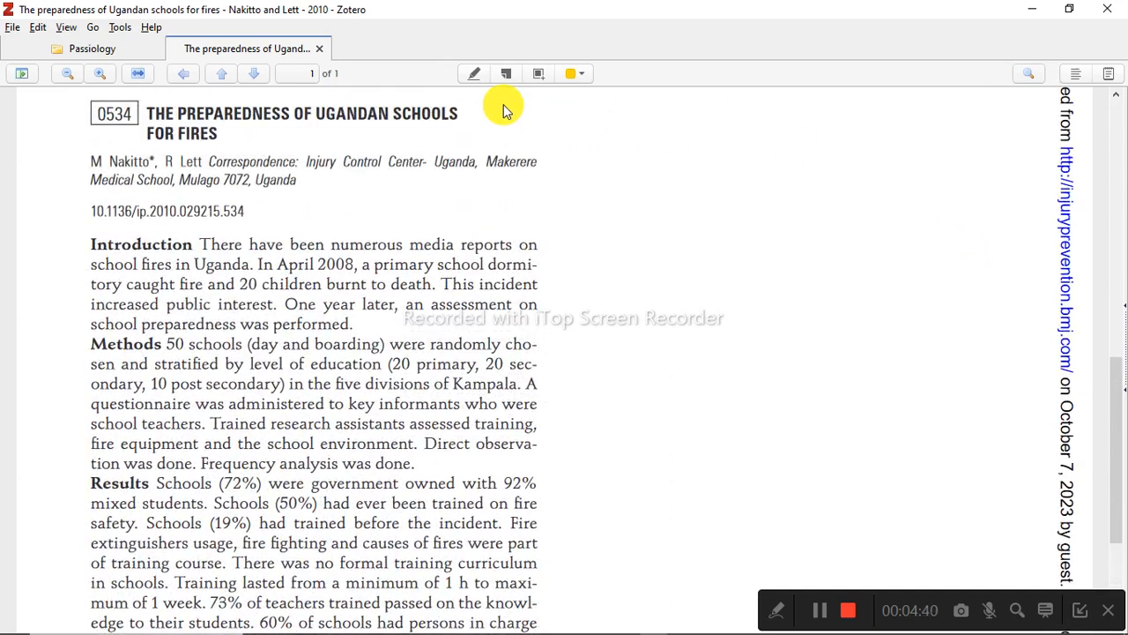
{"action": "left_click", "coordinate": [474, 77]}
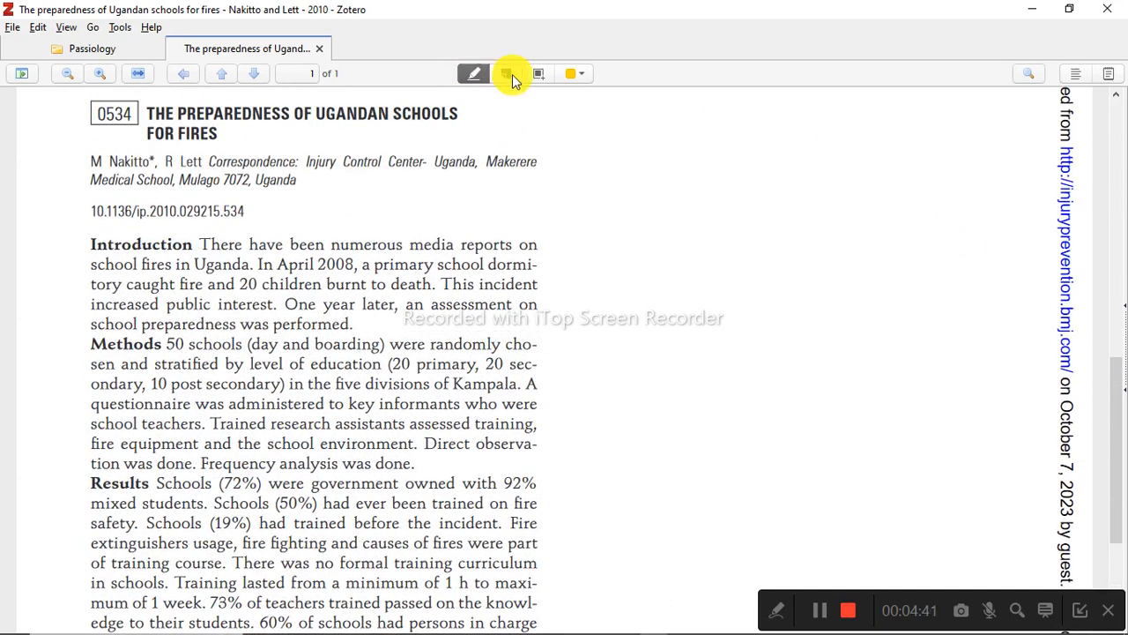
{"action": "mouse_move", "coordinate": [208, 244]}
{"action": "left_mouse_down"}
{"action": "mouse_move", "coordinate": [294, 259]}
{"action": "mouse_move", "coordinate": [372, 311]}
{"action": "mouse_move", "coordinate": [444, 288]}
{"action": "mouse_move", "coordinate": [468, 343]}
{"action": "mouse_move", "coordinate": [340, 323]}
{"action": "mouse_move", "coordinate": [354, 326]}
{"action": "left_mouse_up"}
Switch the highlight color to Red and highlight the end of the Introduction and the Methods text through "in the five divisions"
{"action": "left_click", "coordinate": [575, 73]}
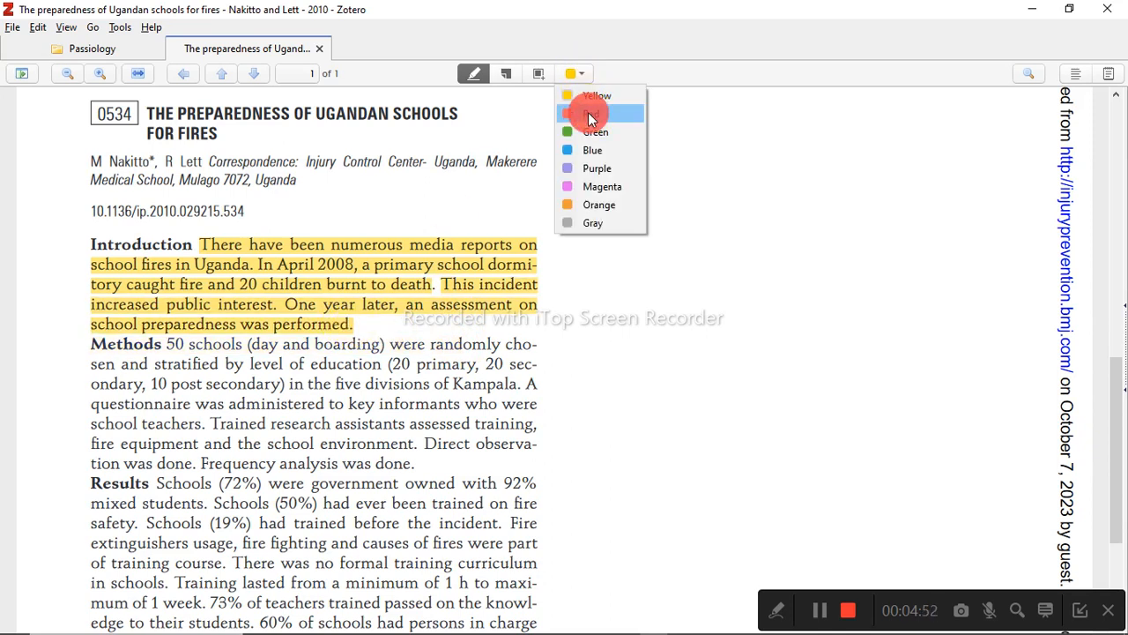
{"action": "left_click", "coordinate": [589, 114]}
{"action": "left_click_drag", "start_coordinate": [440, 286], "coordinate": [373, 314]}
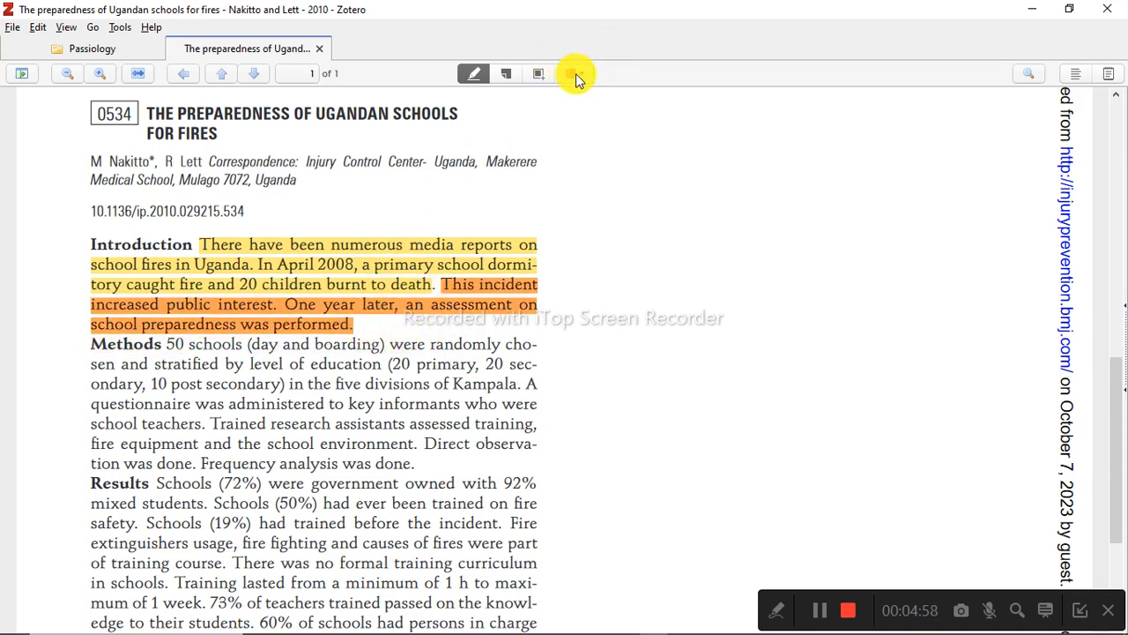
{"action": "left_click", "coordinate": [575, 74]}
{"action": "left_click_drag", "start_coordinate": [373, 332], "coordinate": [442, 292]}
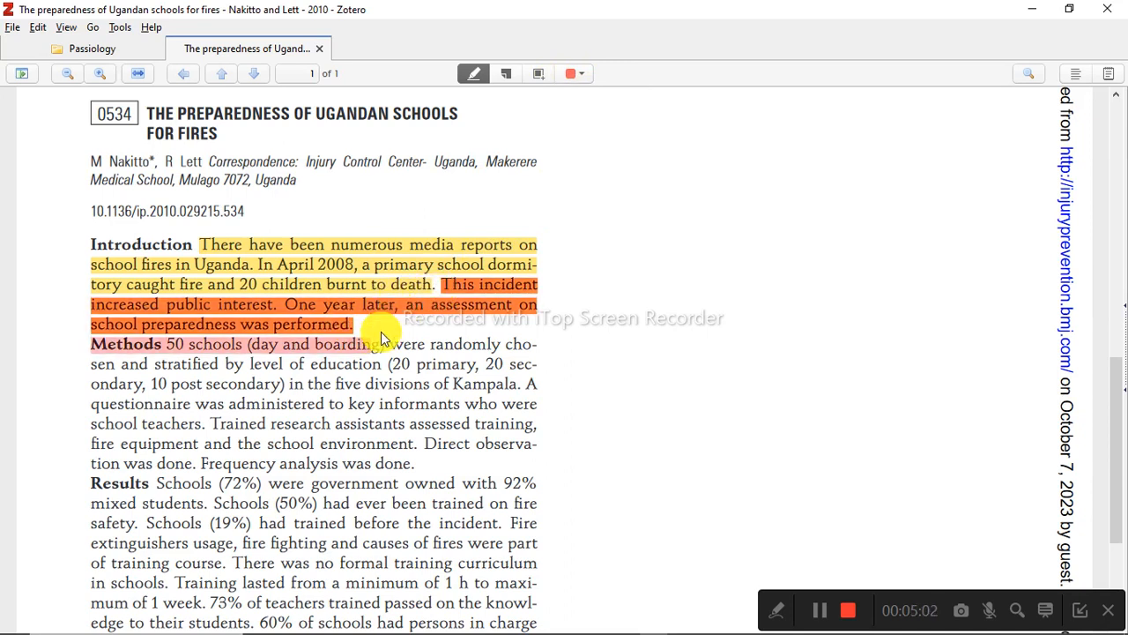
{"action": "left_click_drag", "start_coordinate": [388, 343], "coordinate": [430, 386]}
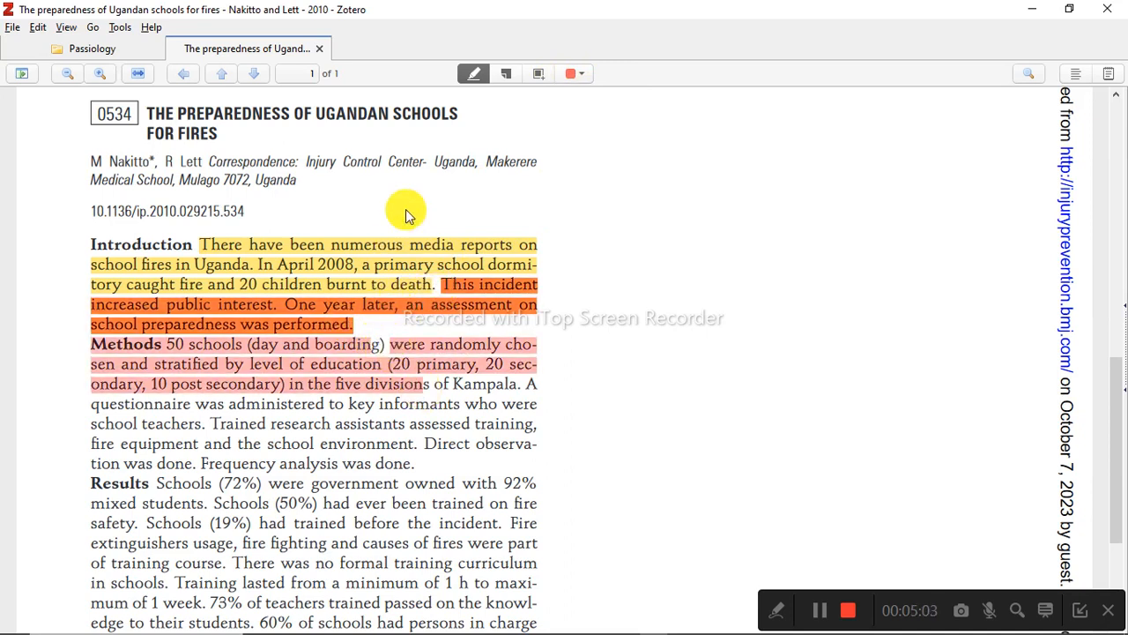
Place a red note on the yellow-highlighted Introduction text and enter the comment "This meant t" on that highlight
{"action": "left_click", "coordinate": [506, 76]}
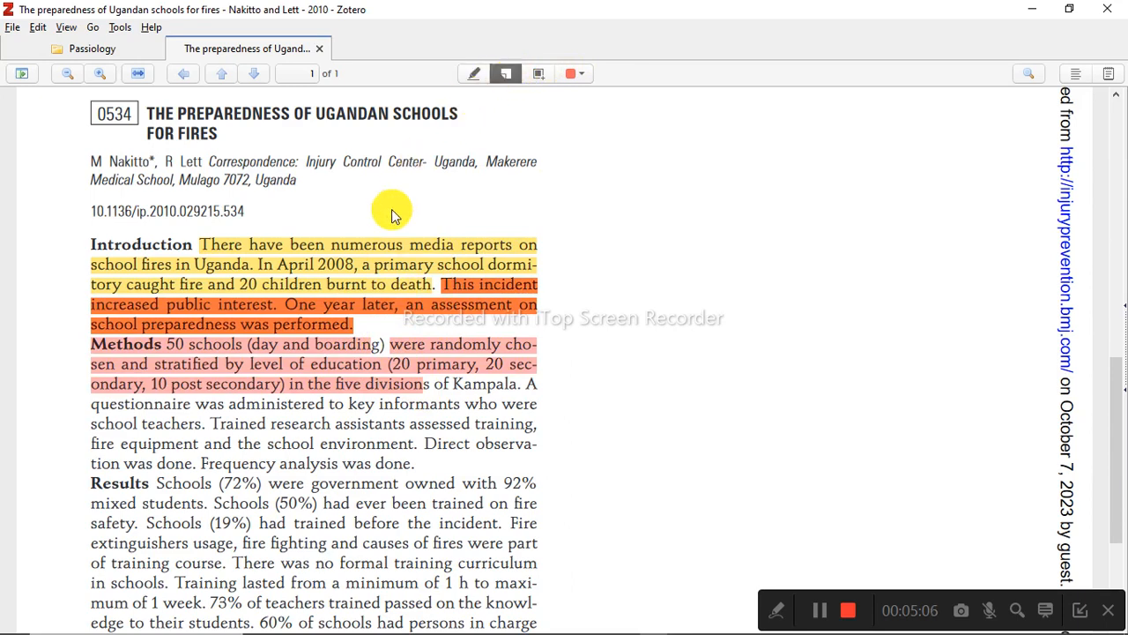
{"action": "left_click", "coordinate": [337, 275]}
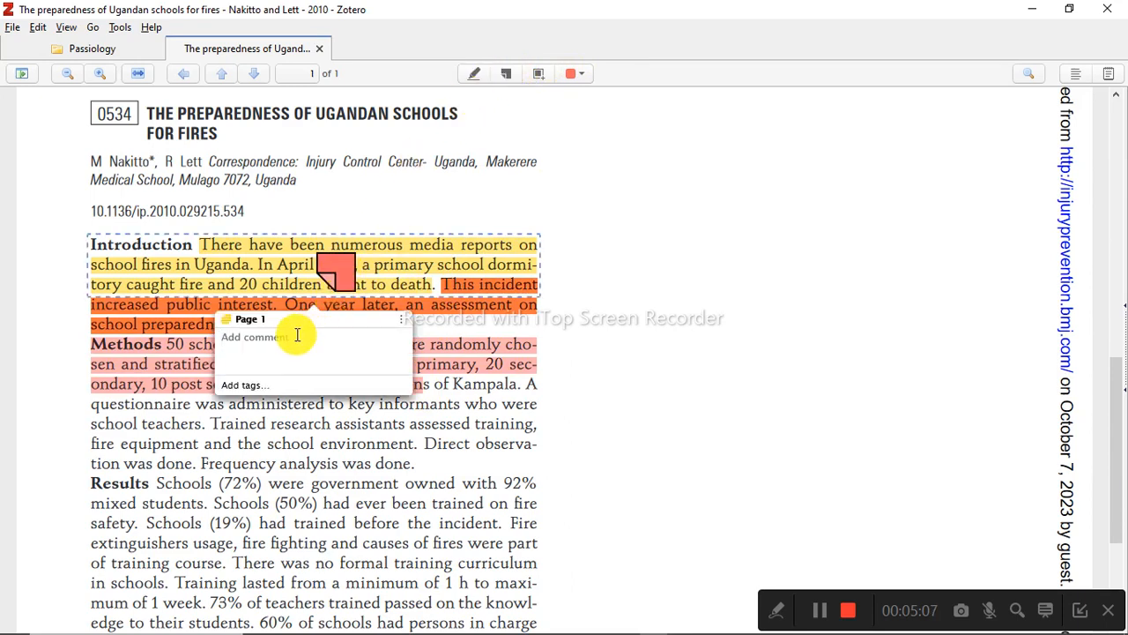
{"action": "type", "text": "Th"}
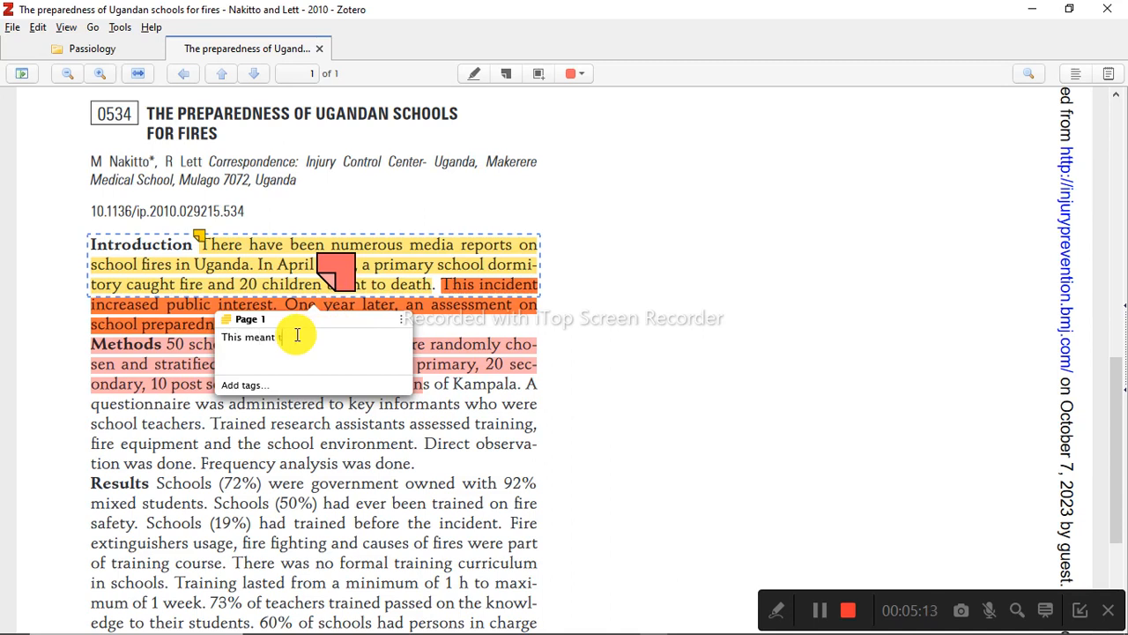
{"action": "type", "text": "is meant t"}
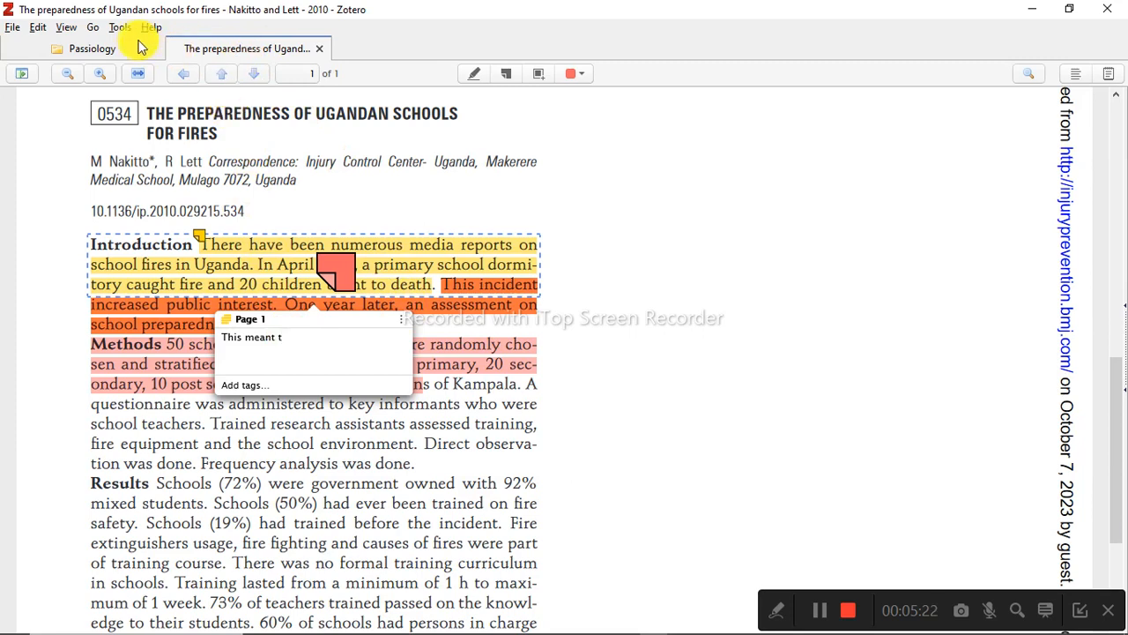
Return to the Passiology collection, collapse the school fires article there, and open the entry box for adding items by identifier
{"action": "left_click", "coordinate": [92, 50]}
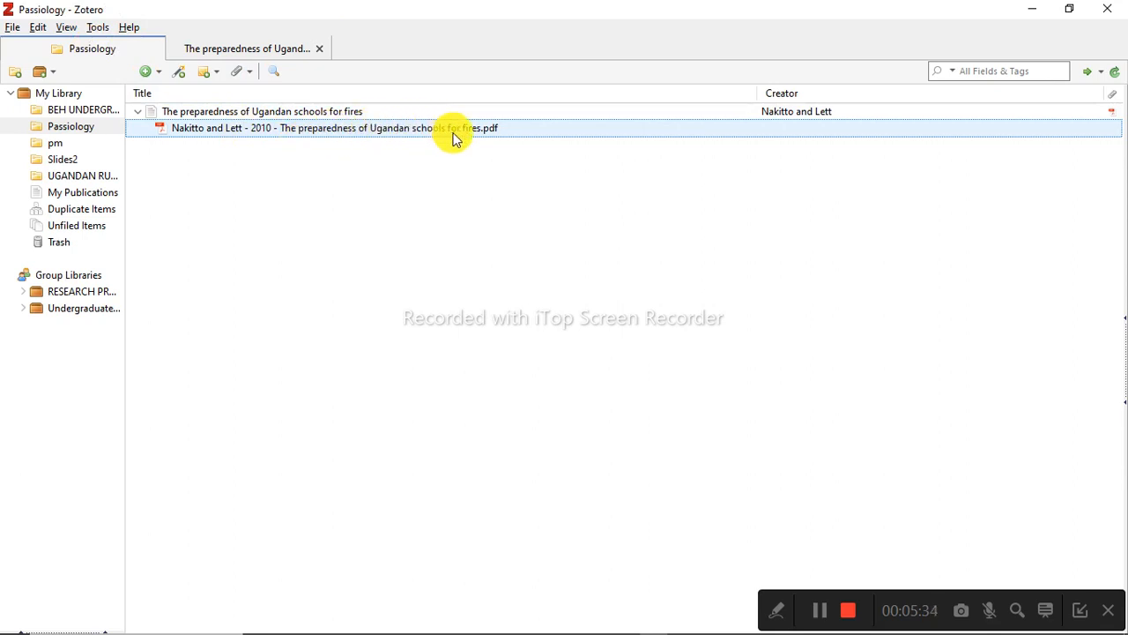
{"action": "left_click", "coordinate": [139, 111]}
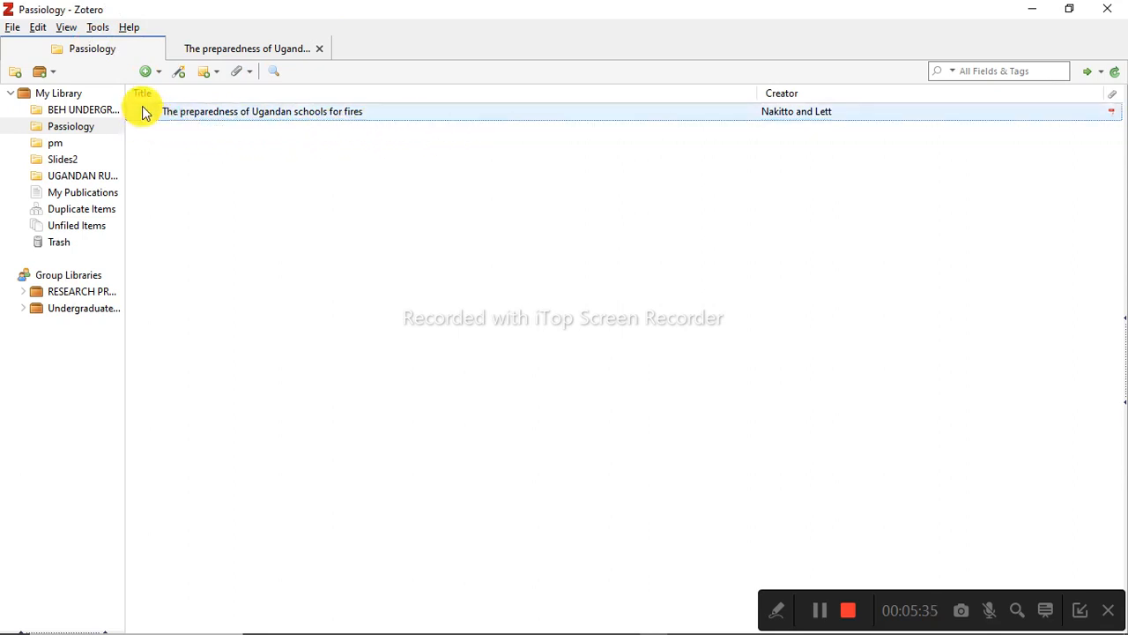
{"action": "left_click", "coordinate": [179, 72]}
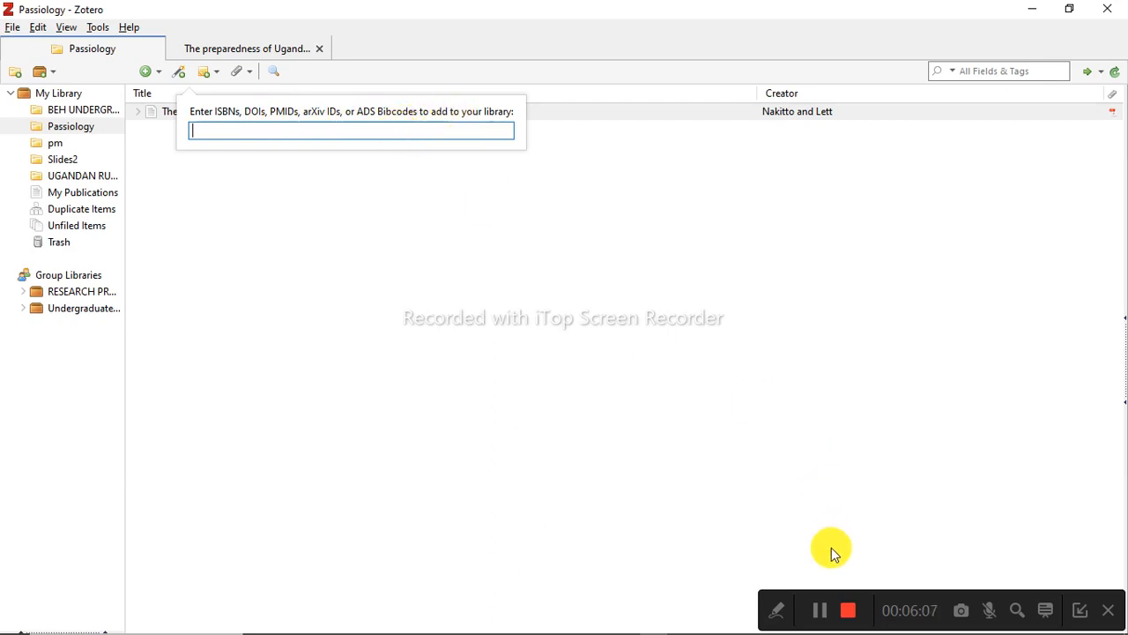
{"action": "left_click", "coordinate": [819, 609]}
{"action": "left_click", "coordinate": [820, 610]}
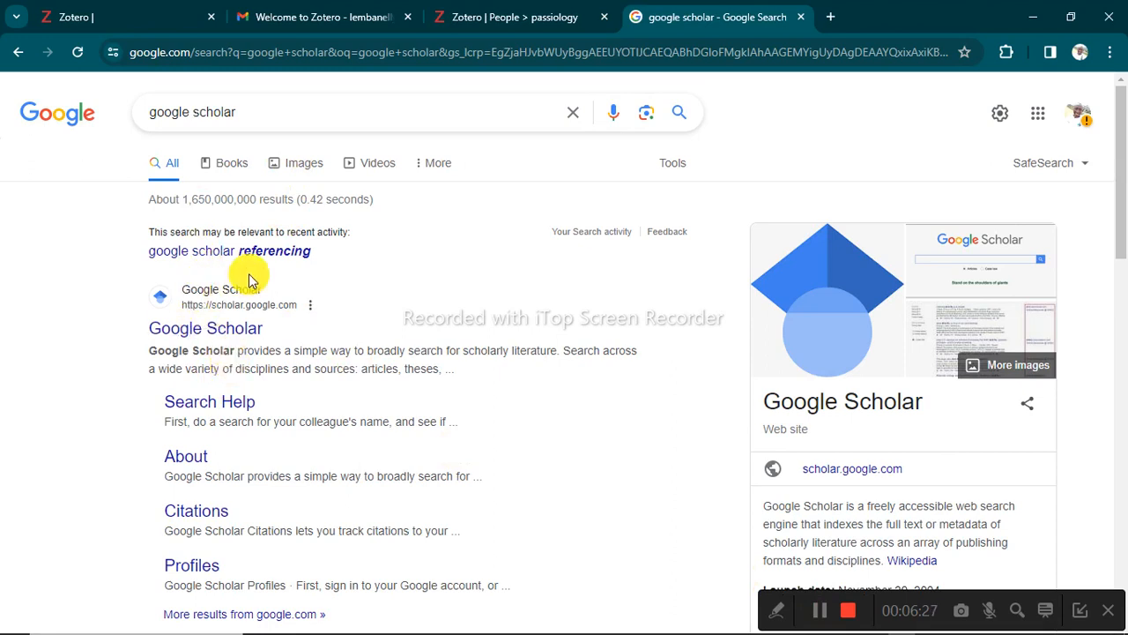
Open Google Scholar from the browser's search results and search it for "air pollution in kampala"
{"action": "left_click", "coordinate": [215, 320]}
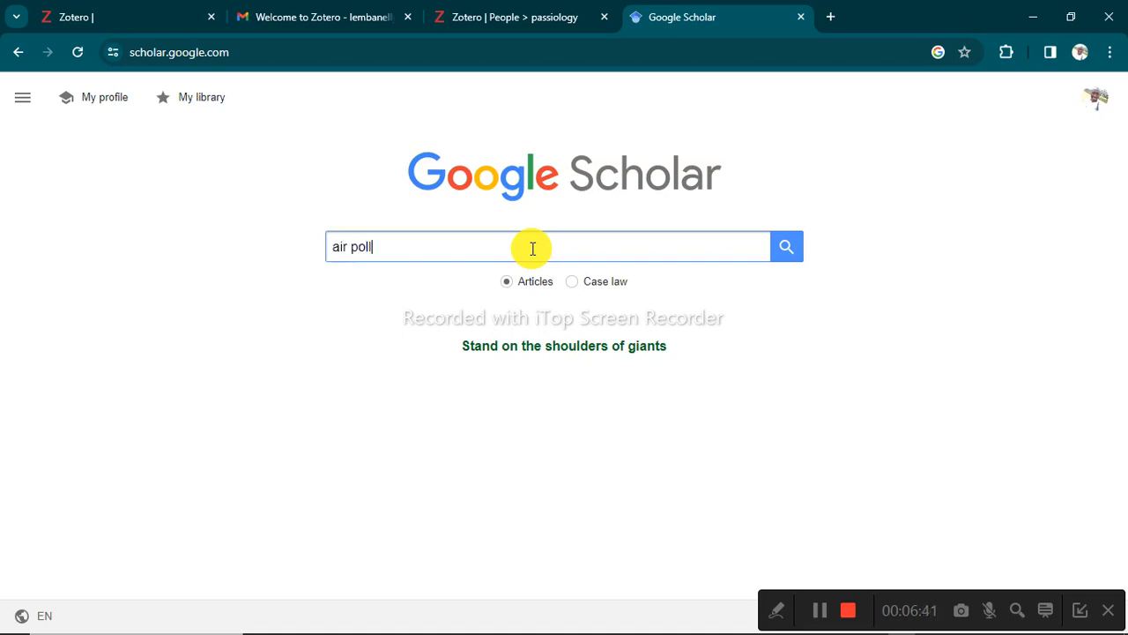
{"action": "type", "text": "in"}
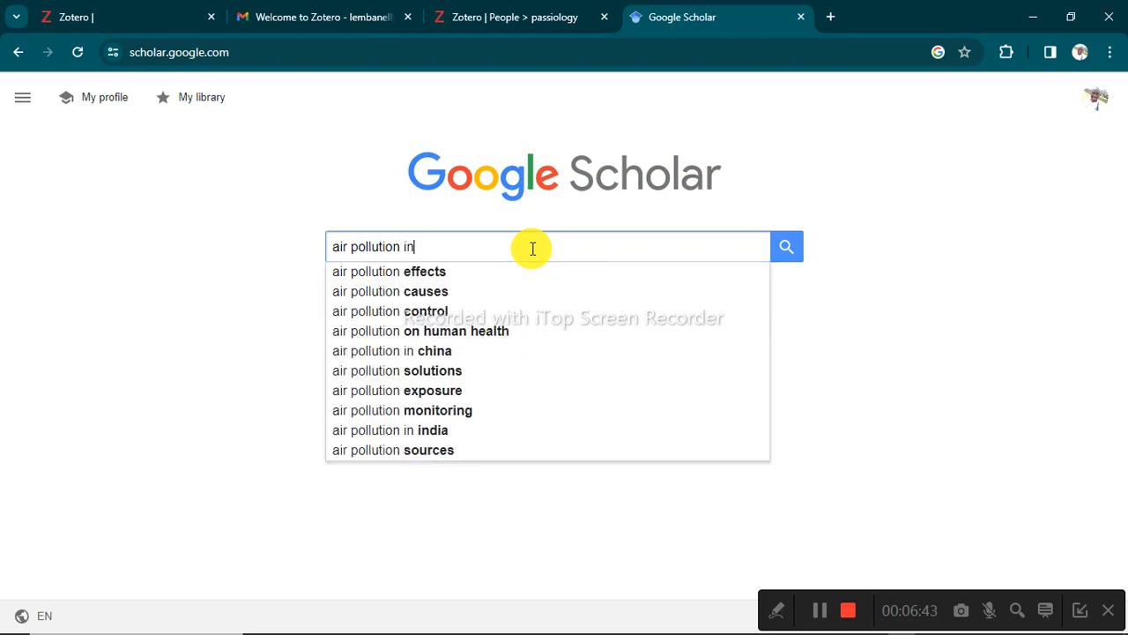
{"action": "type", "text": " kampala"}
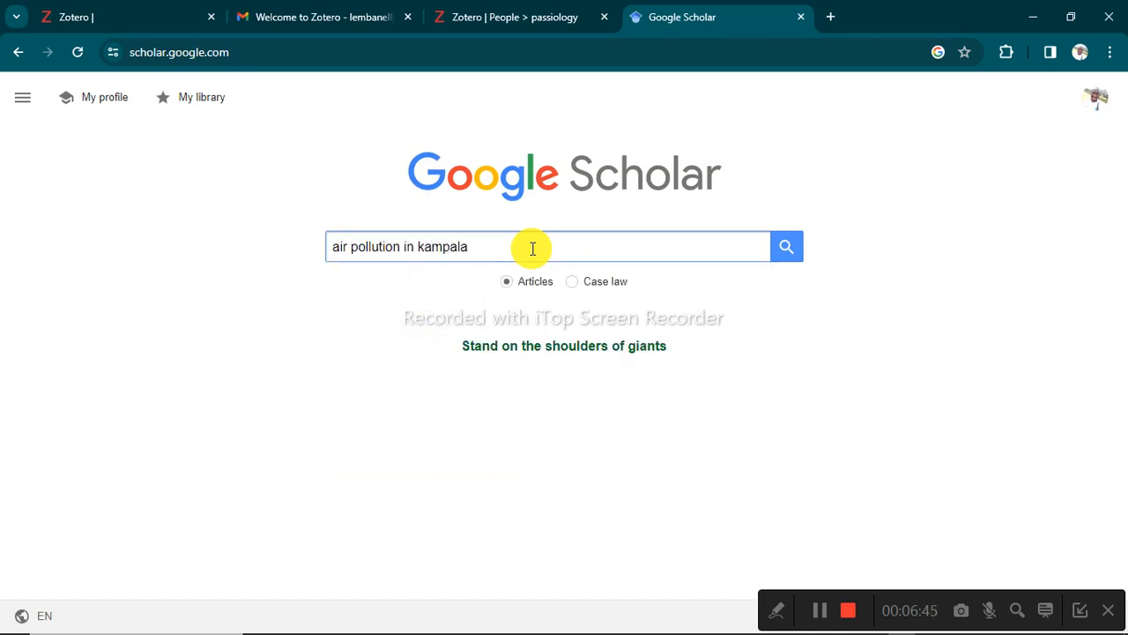
{"action": "key", "text": "Return"}
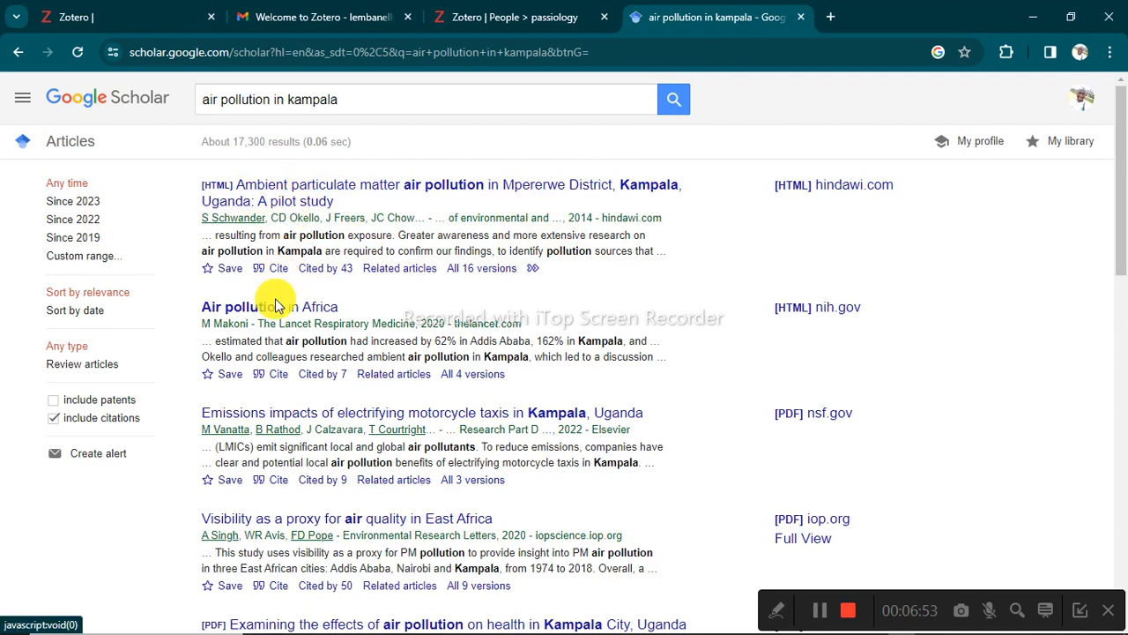
Open the article "Emissions impacts of electrifying motorcycle taxis in Kampala, Uganda" and copy its DOI link address
{"action": "left_click", "coordinate": [324, 412]}
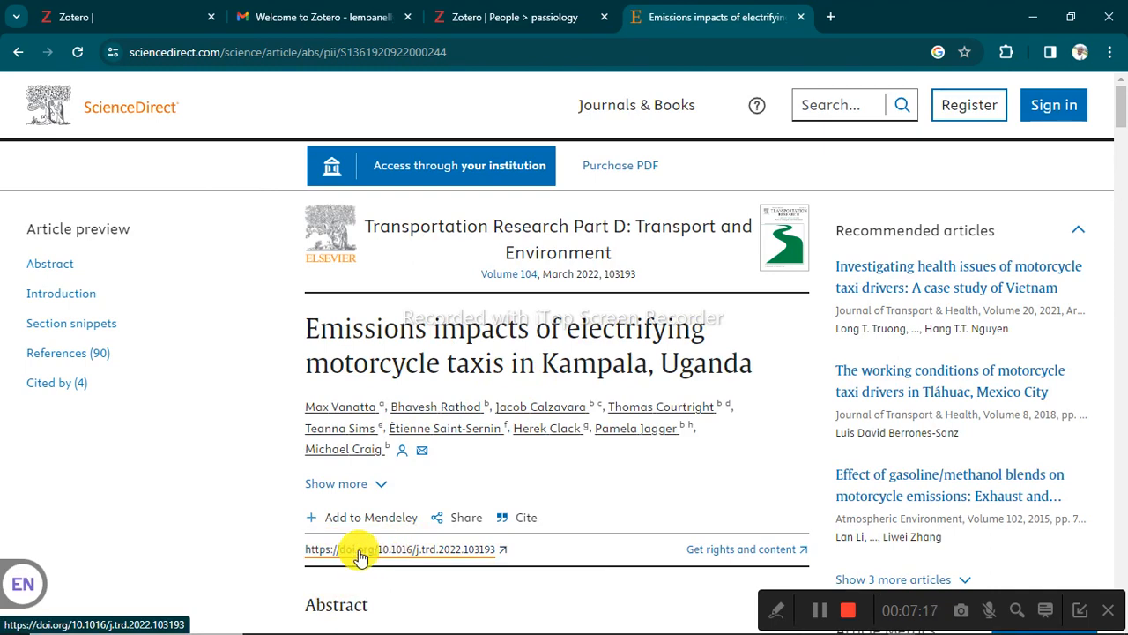
{"action": "right_click", "coordinate": [361, 555]}
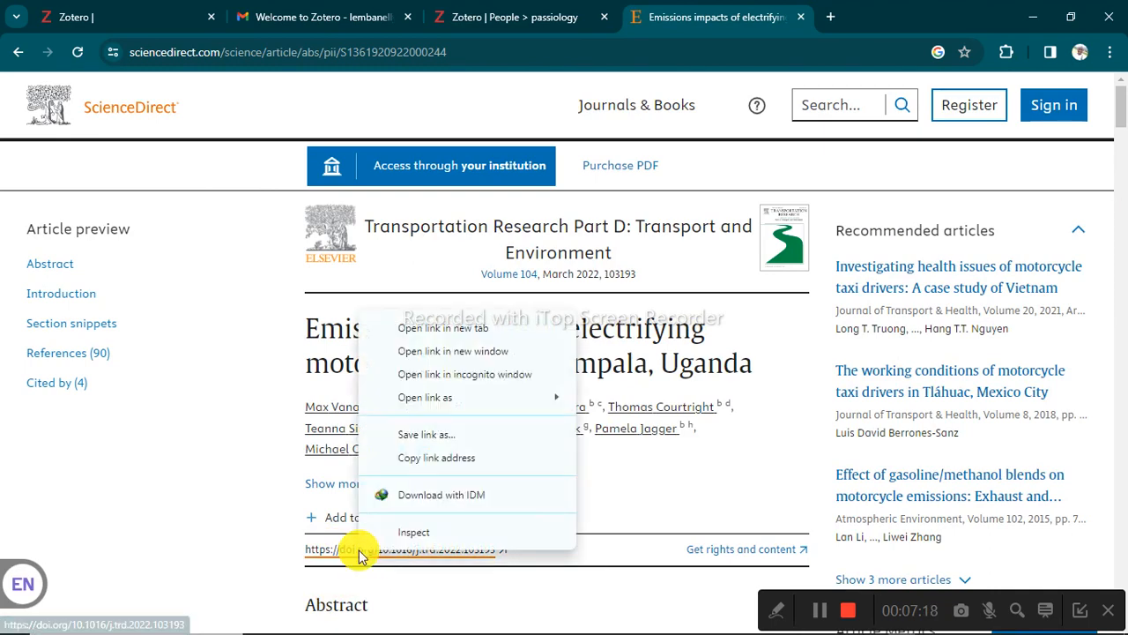
{"action": "left_click", "coordinate": [447, 460]}
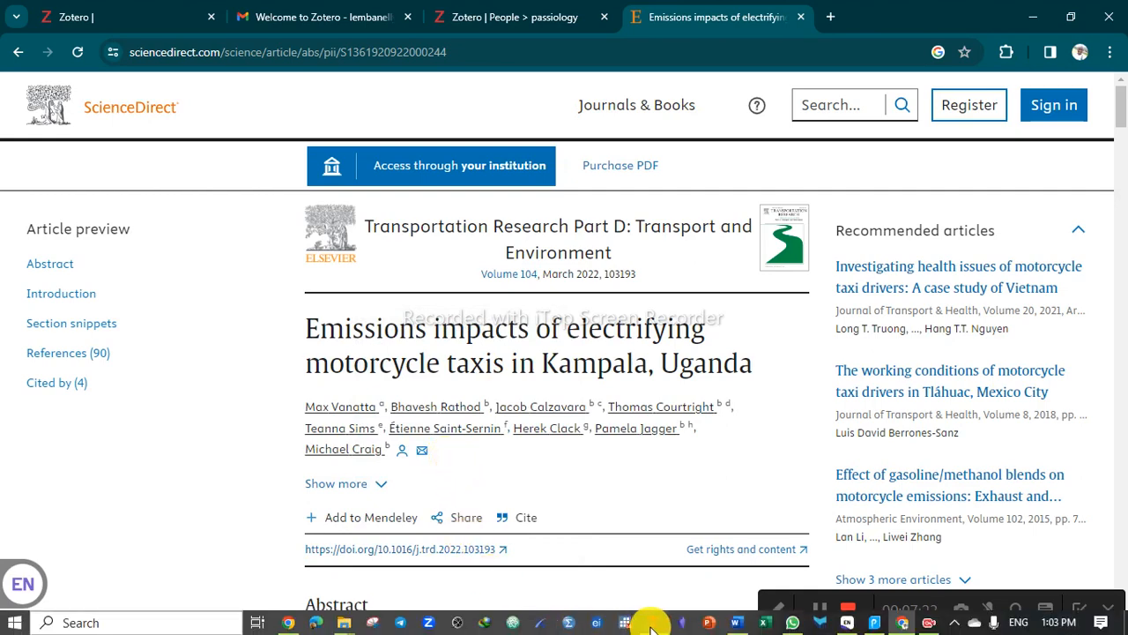
{"action": "left_click", "coordinate": [650, 625]}
{"action": "left_click", "coordinate": [178, 74]}
{"action": "left_click", "coordinate": [226, 133]}
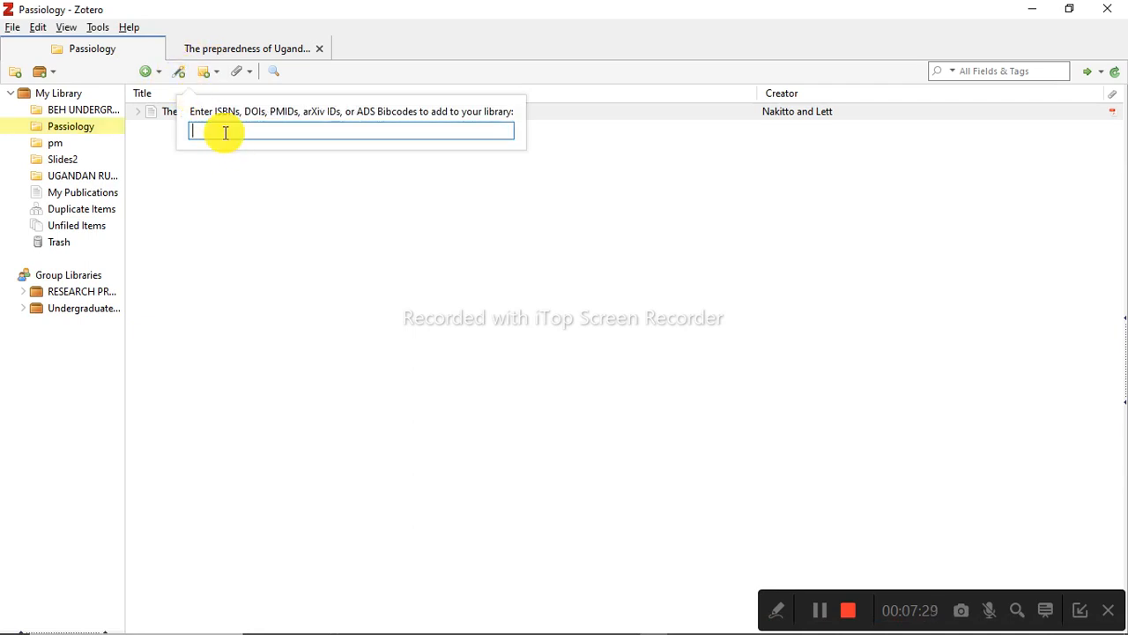
{"action": "key", "text": "ctrl+v"}
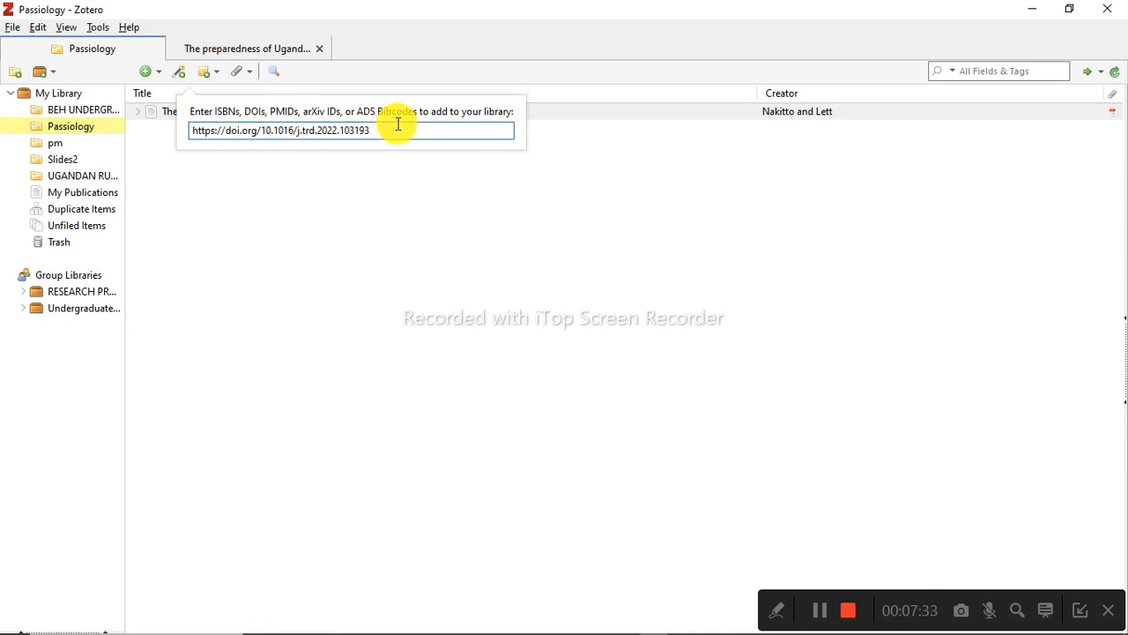
{"action": "key", "text": "Return"}
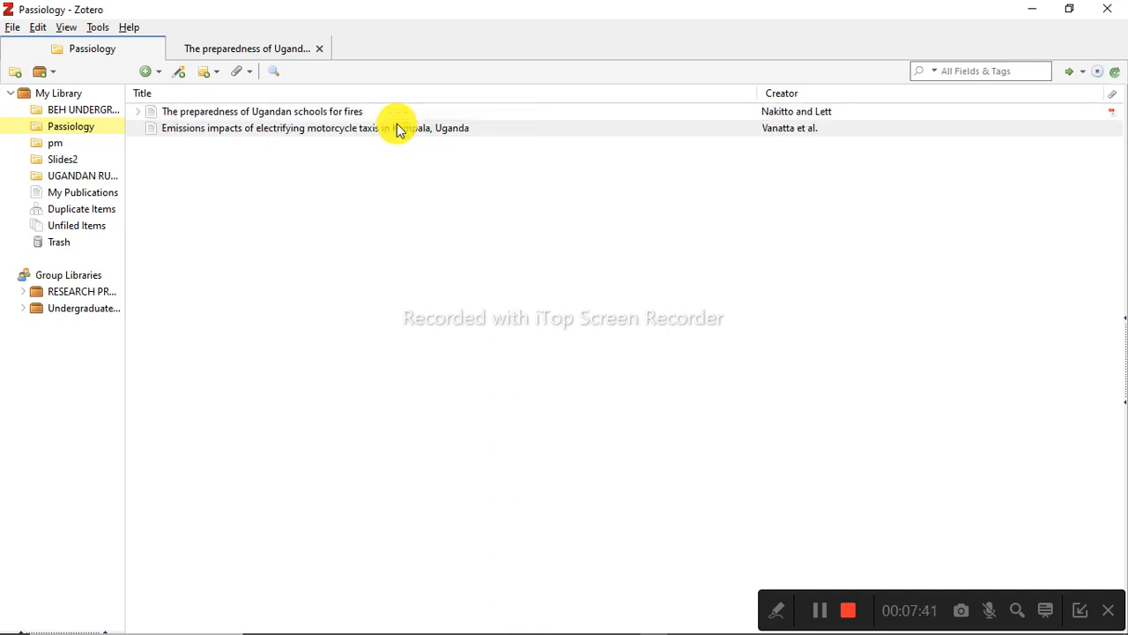
Search for an available PDF for the item "Emissions impacts of electrifying motorcycle taxis in Kampala, Uganda" and close the search dialog
{"action": "left_click", "coordinate": [386, 129]}
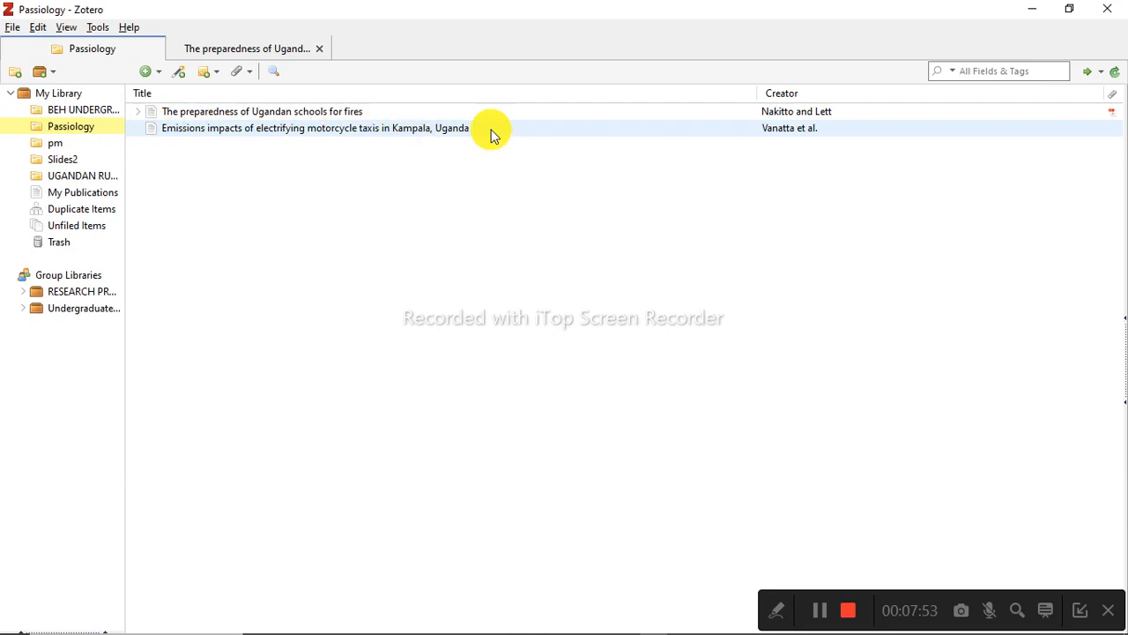
{"action": "left_click", "coordinate": [467, 260]}
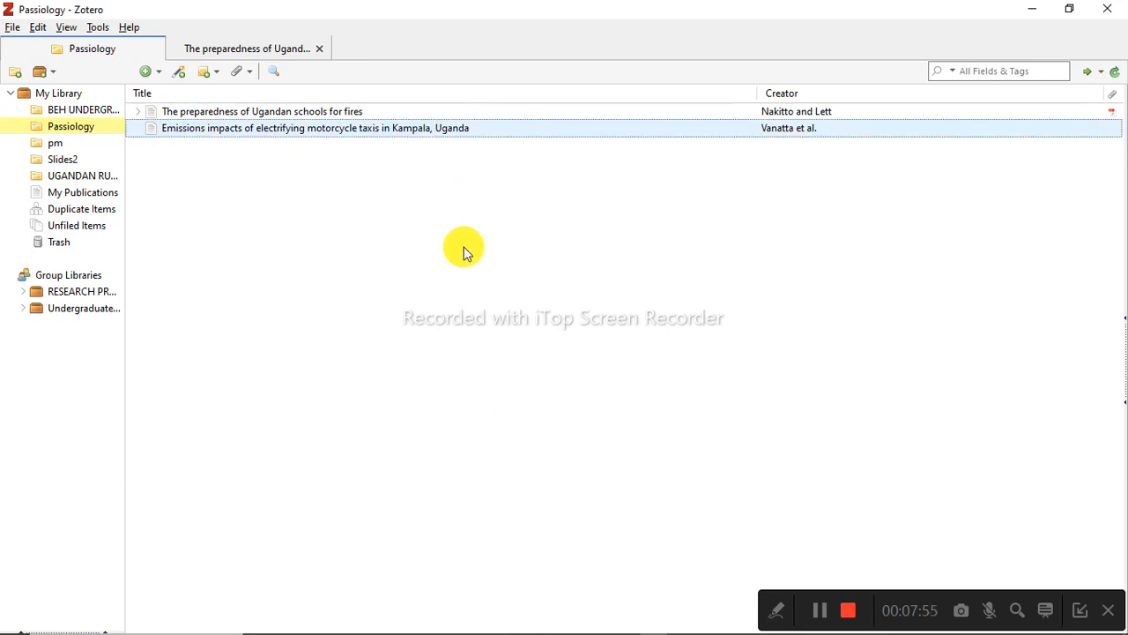
{"action": "right_click", "coordinate": [419, 132]}
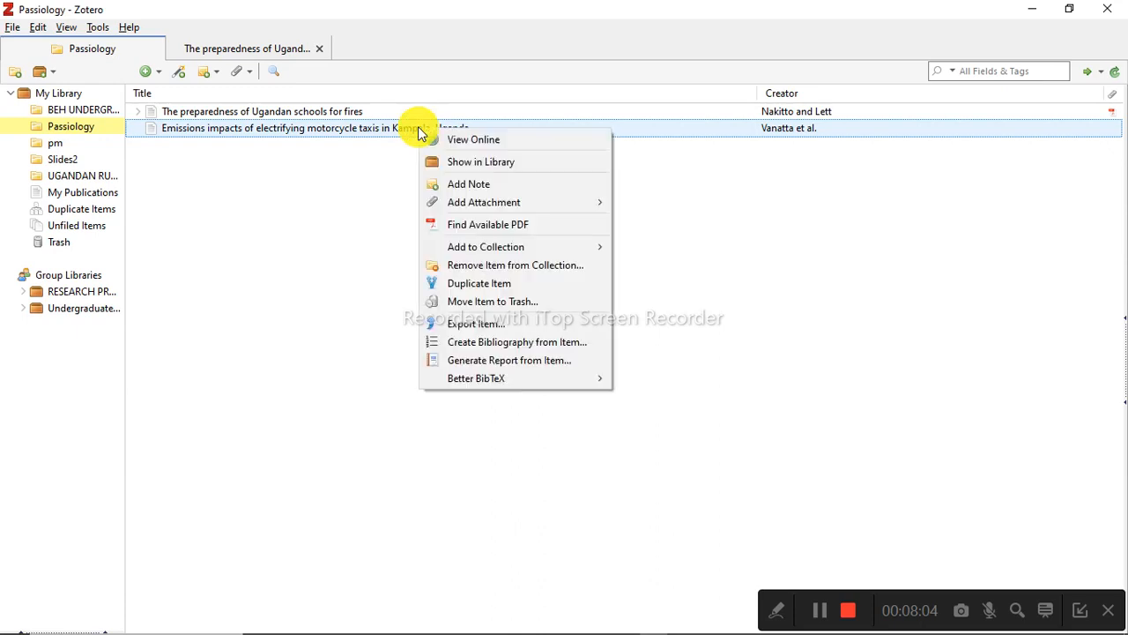
{"action": "left_click", "coordinate": [505, 226]}
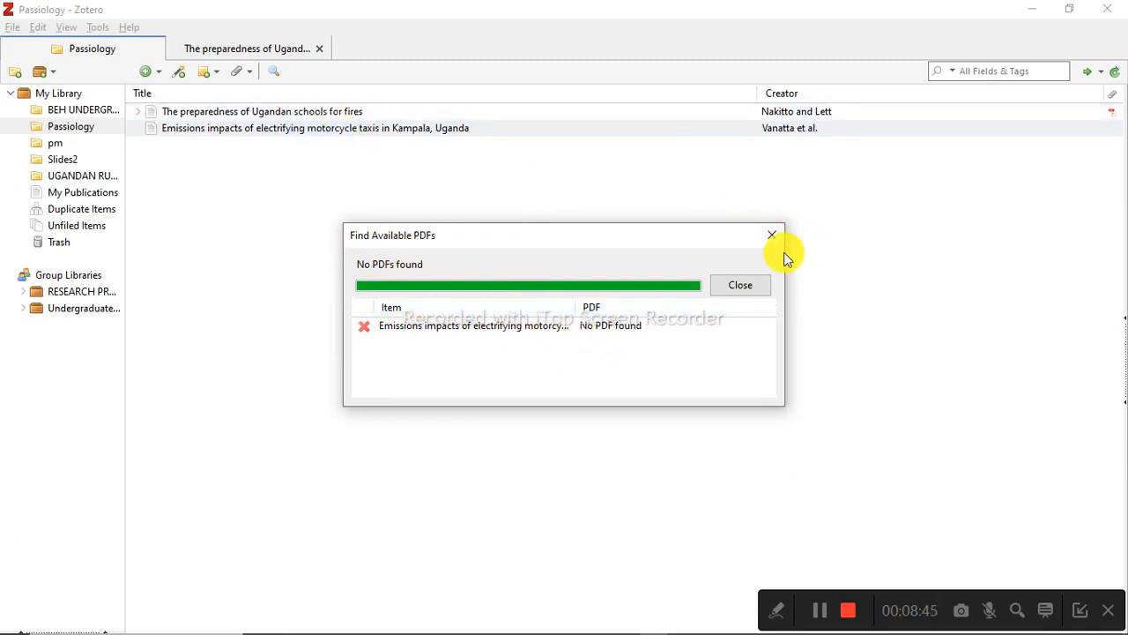
{"action": "left_click", "coordinate": [747, 287]}
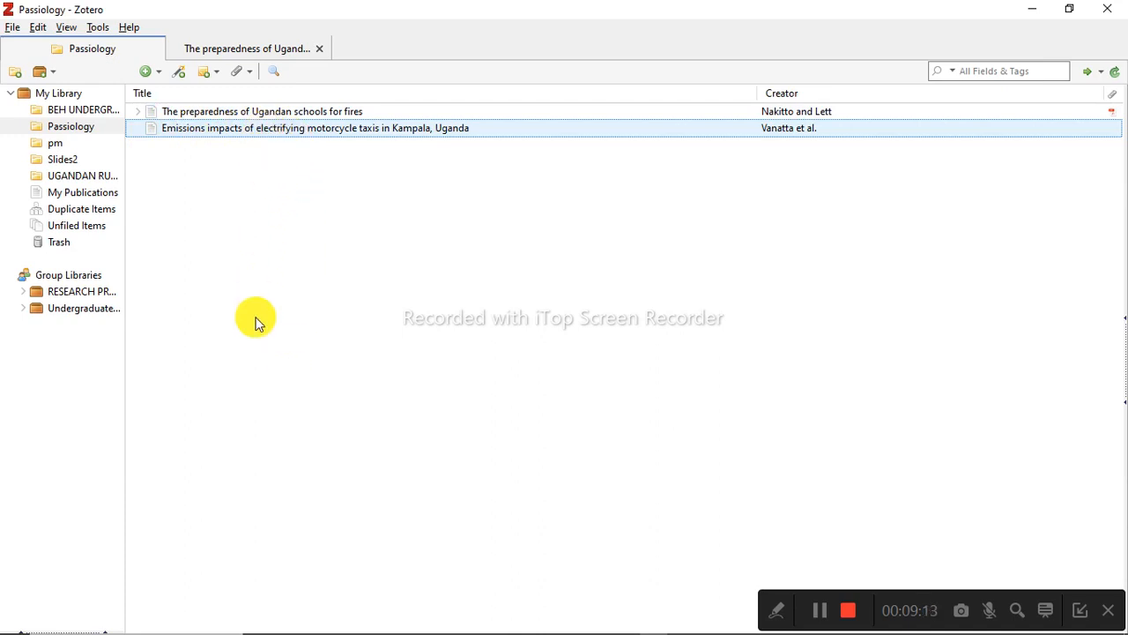
Switch to the browser, return to the Google Scholar results, and copy the BibTeX citation of "Air pollution in Africa"
{"action": "mouse_move", "coordinate": [360, 621]}
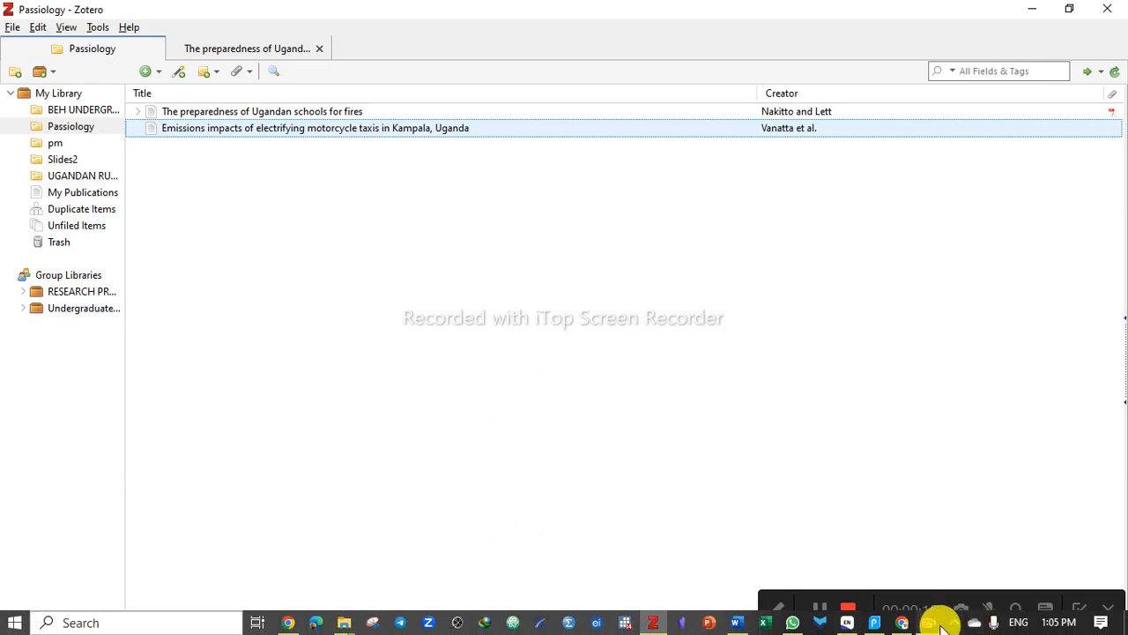
{"action": "left_click", "coordinate": [901, 623]}
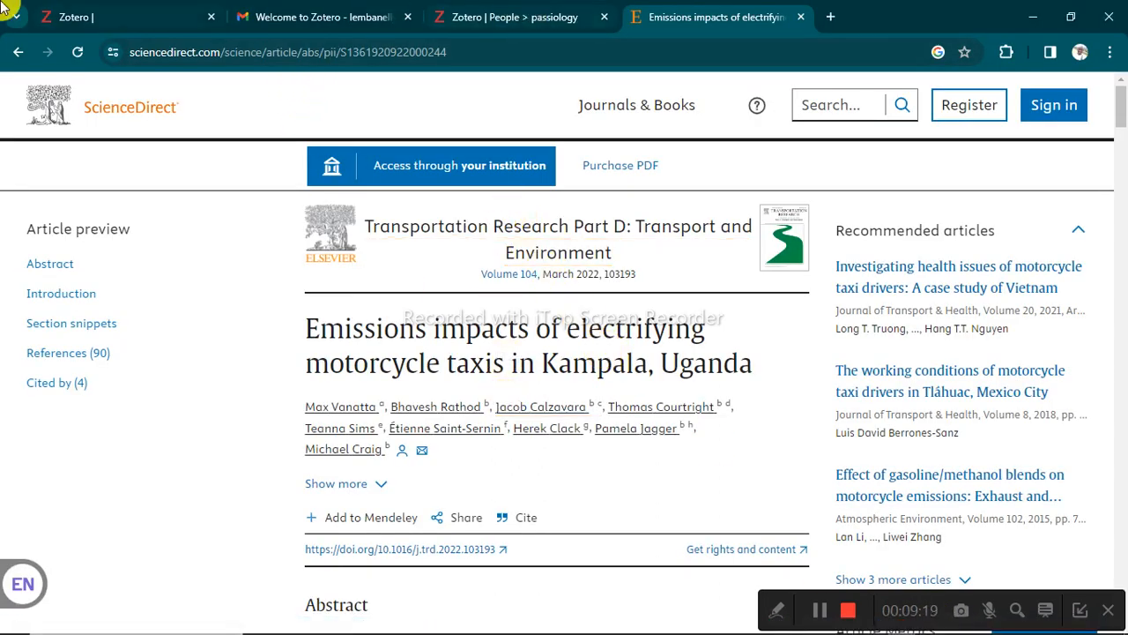
{"action": "left_click", "coordinate": [18, 52]}
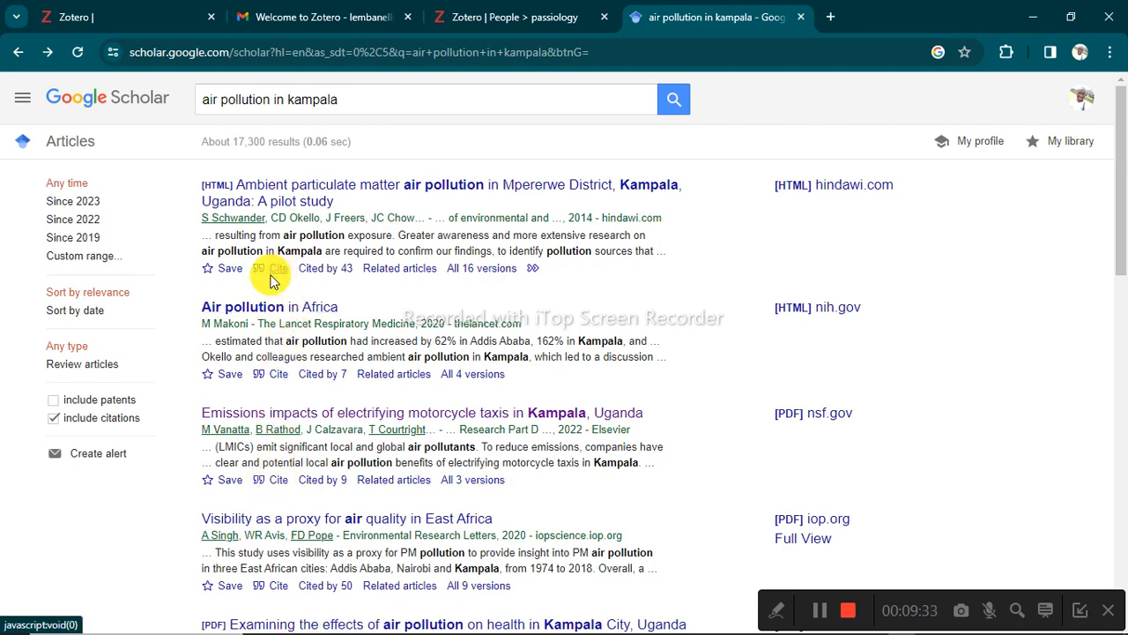
{"action": "left_click", "coordinate": [274, 376]}
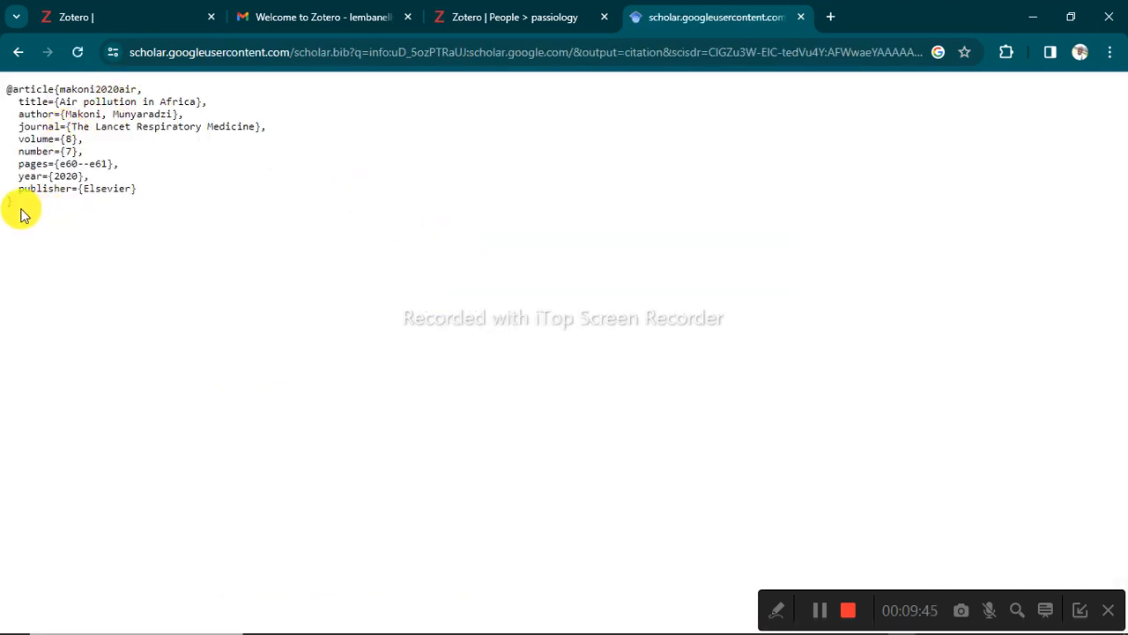
{"action": "left_click_drag", "start_coordinate": [20, 211], "coordinate": [2, 91]}
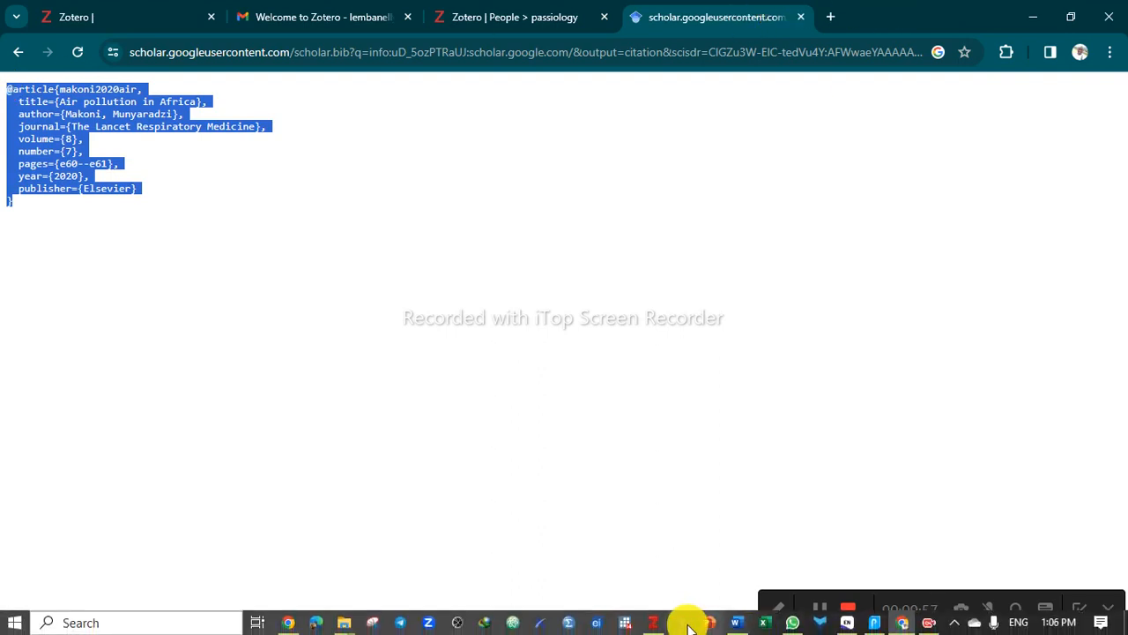
Switch to Zotero and import the copied BibTeX citation from the clipboard into the Passiology collection
{"action": "left_click", "coordinate": [661, 622]}
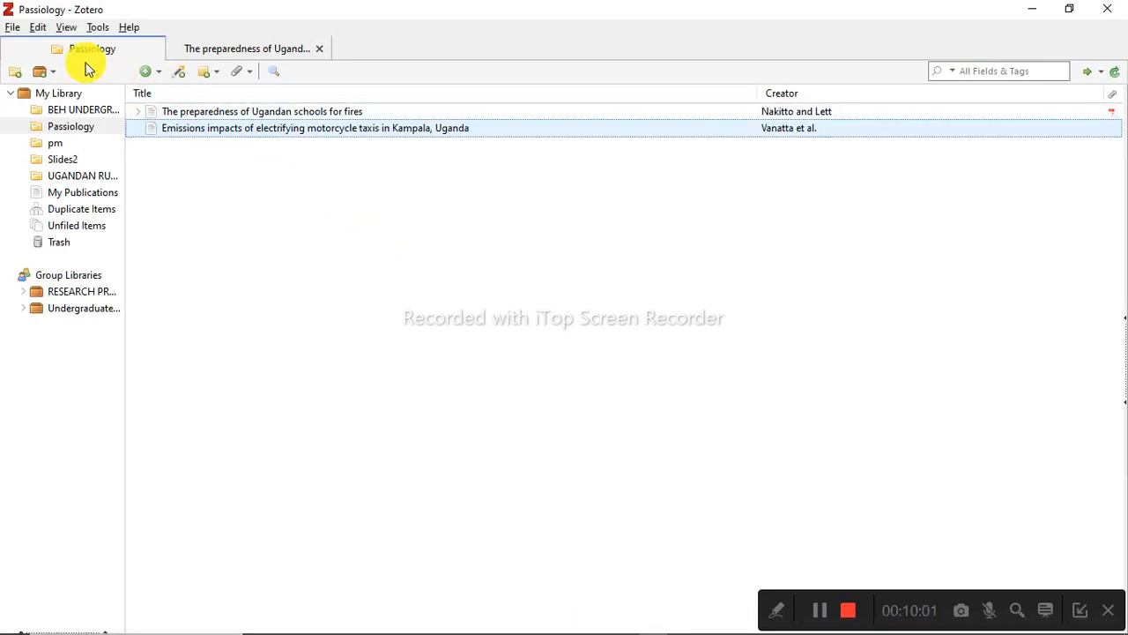
{"action": "left_click", "coordinate": [12, 29]}
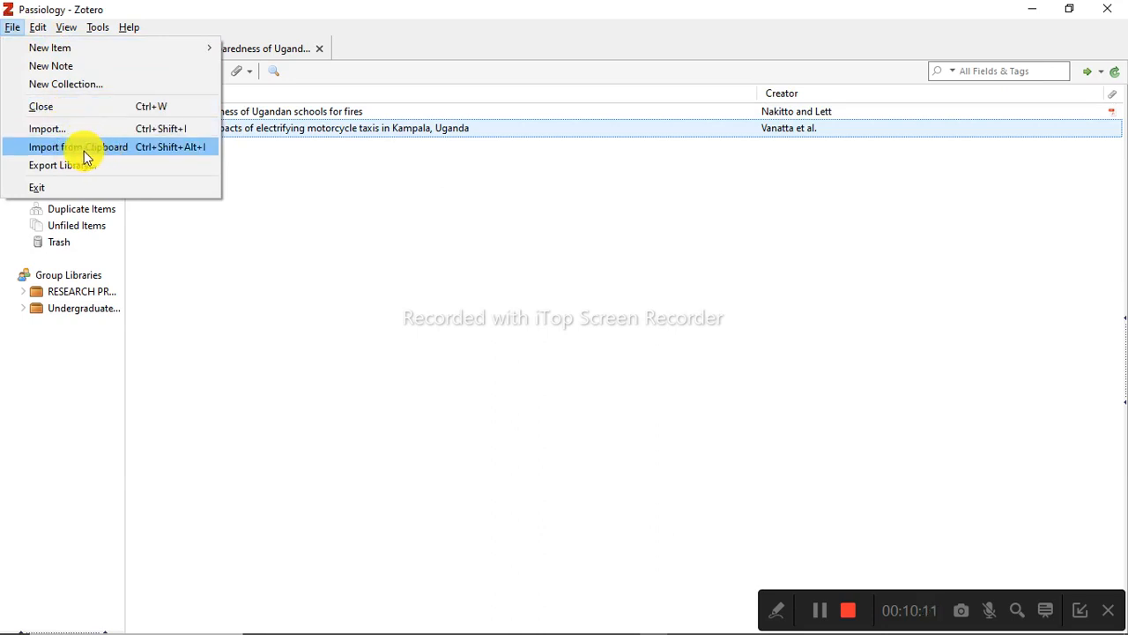
{"action": "left_click", "coordinate": [126, 151]}
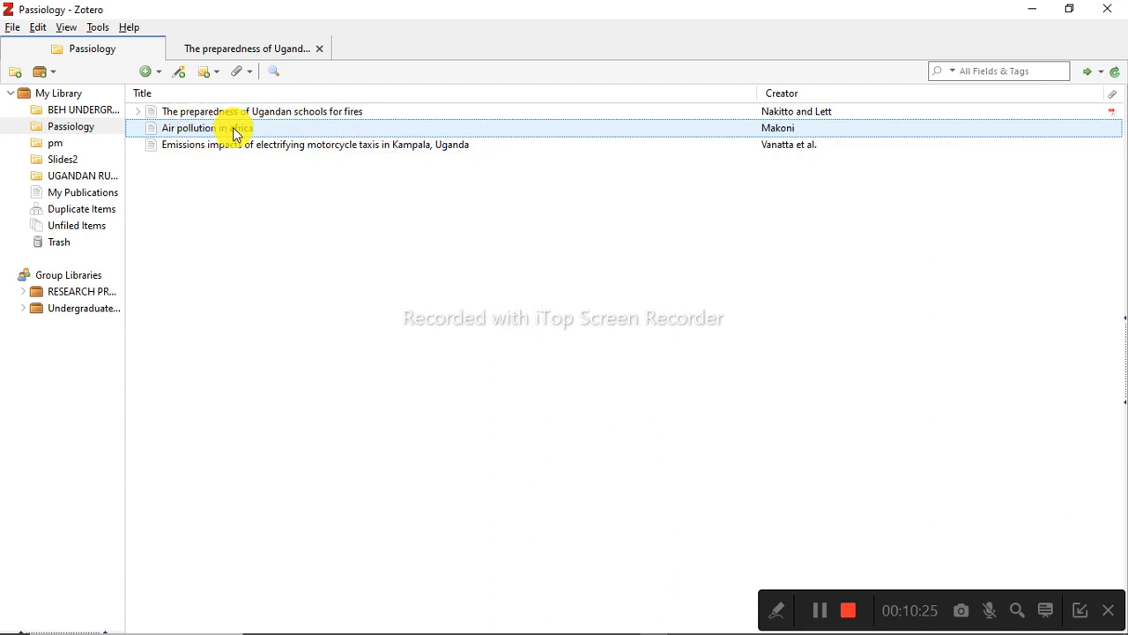
{"action": "right_click", "coordinate": [322, 131]}
{"action": "left_click", "coordinate": [276, 225]}
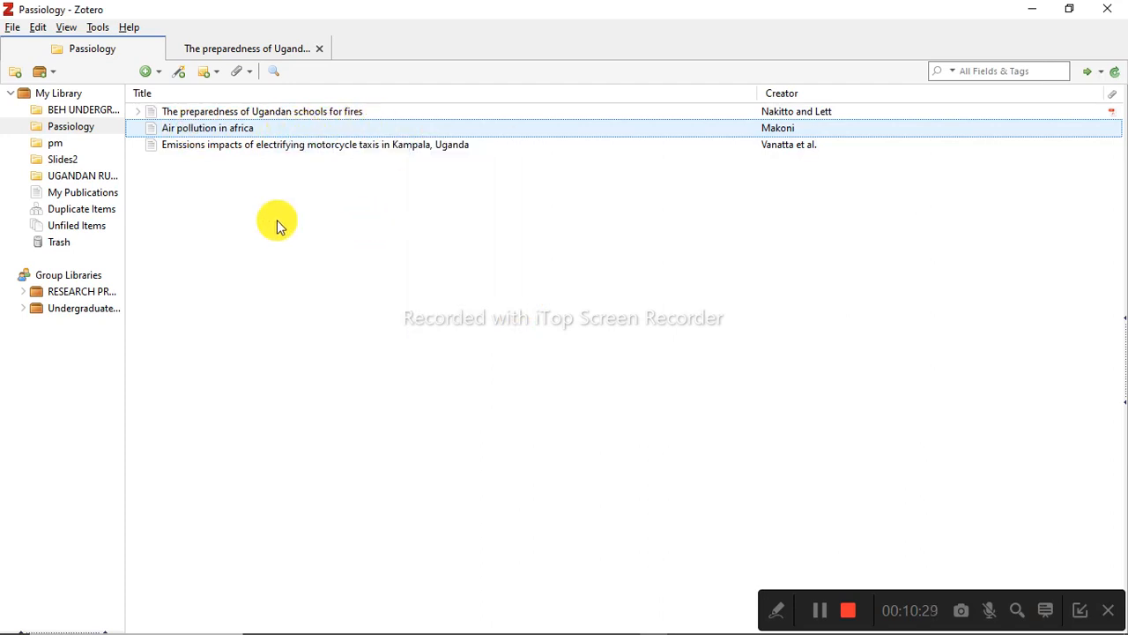
{"action": "left_click", "coordinate": [216, 115], "text": "ctrl"}
{"action": "left_click", "coordinate": [178, 72]}
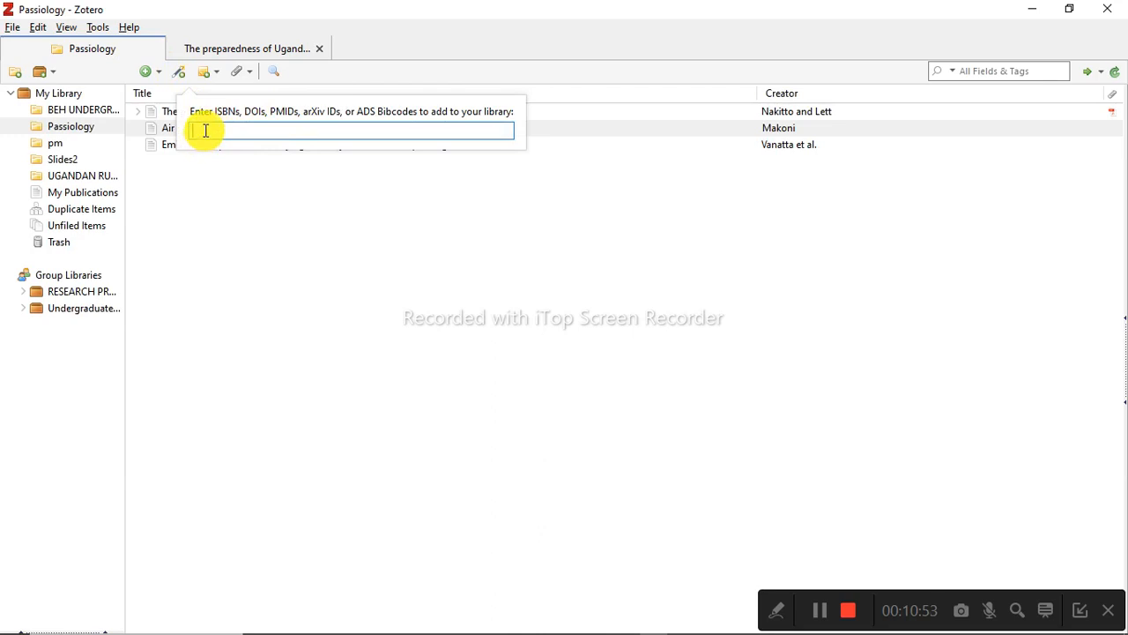
{"action": "left_click", "coordinate": [208, 189]}
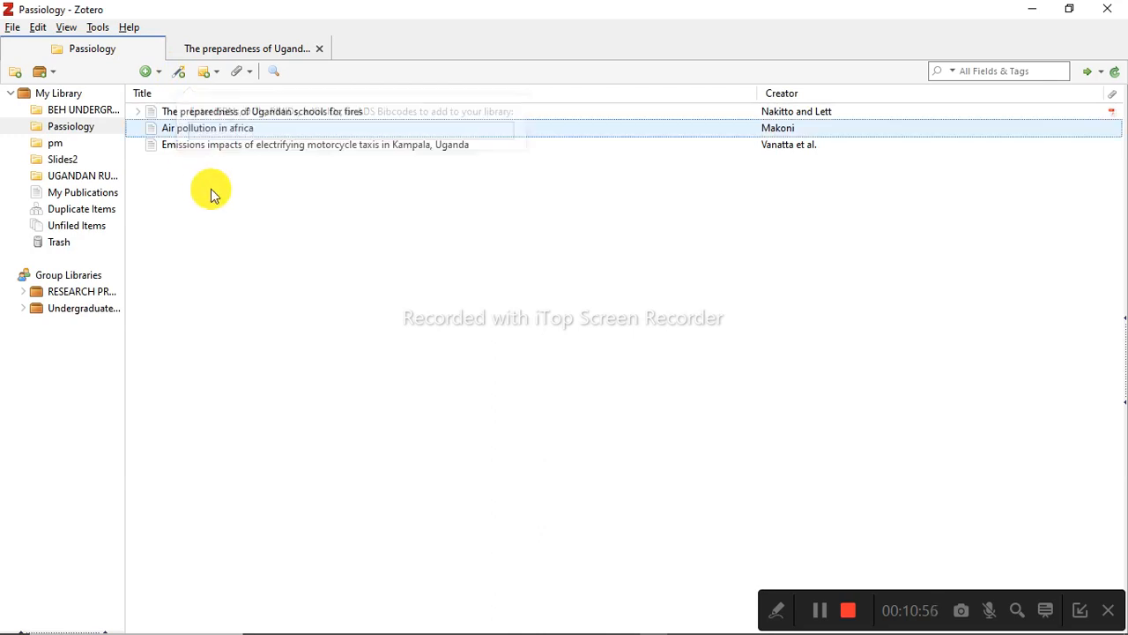
{"action": "left_click", "coordinate": [6, 28]}
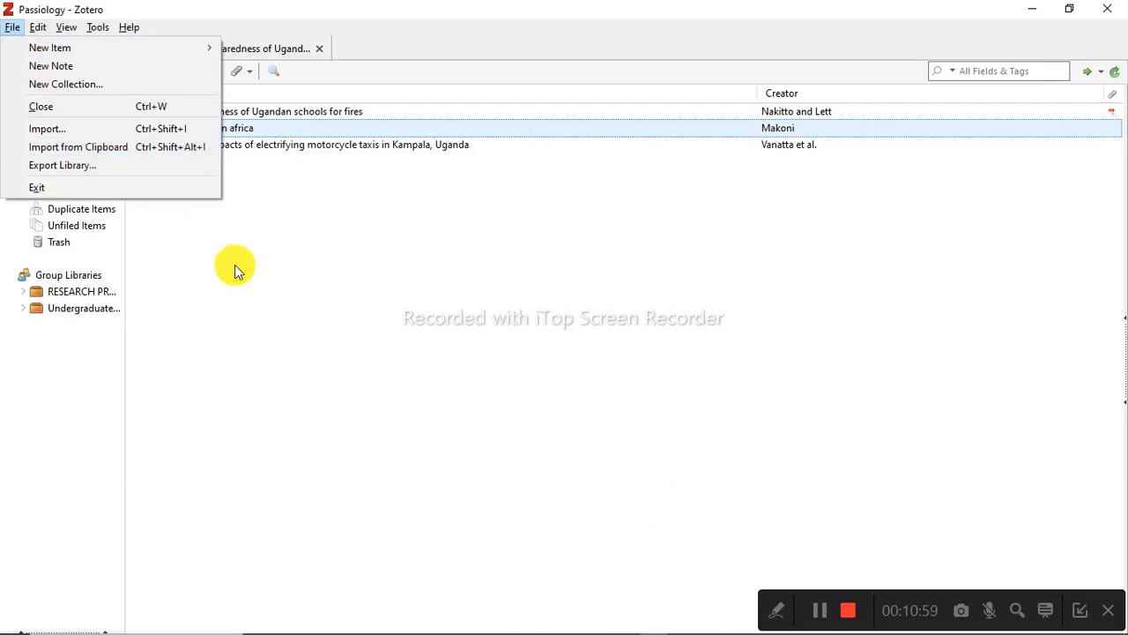
{"action": "left_click", "coordinate": [327, 290]}
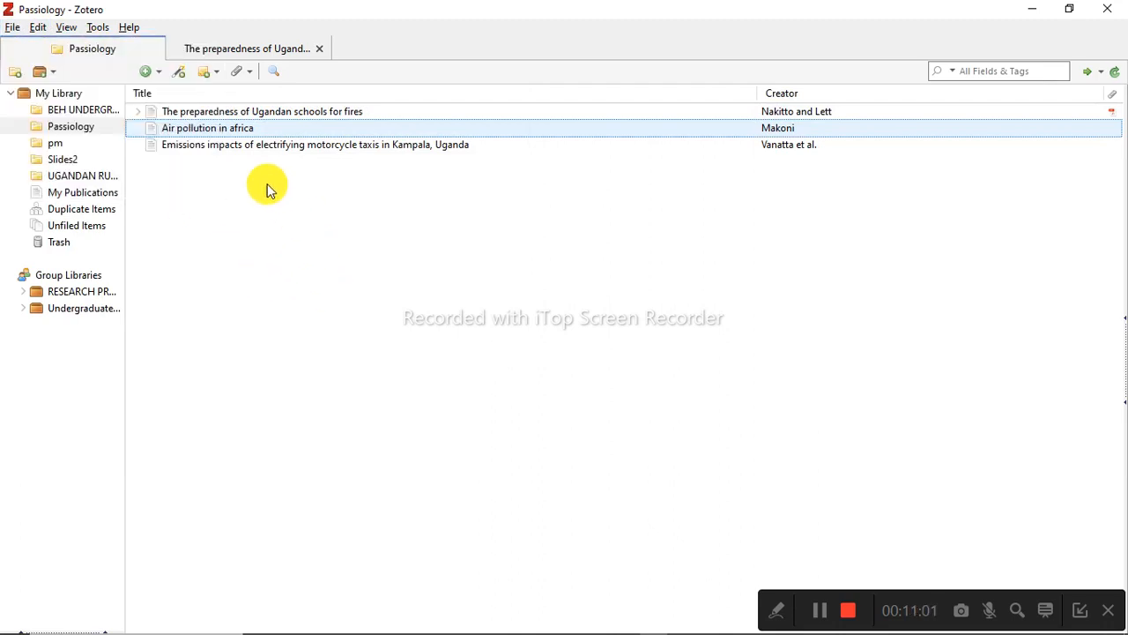
{"action": "left_click", "coordinate": [163, 164]}
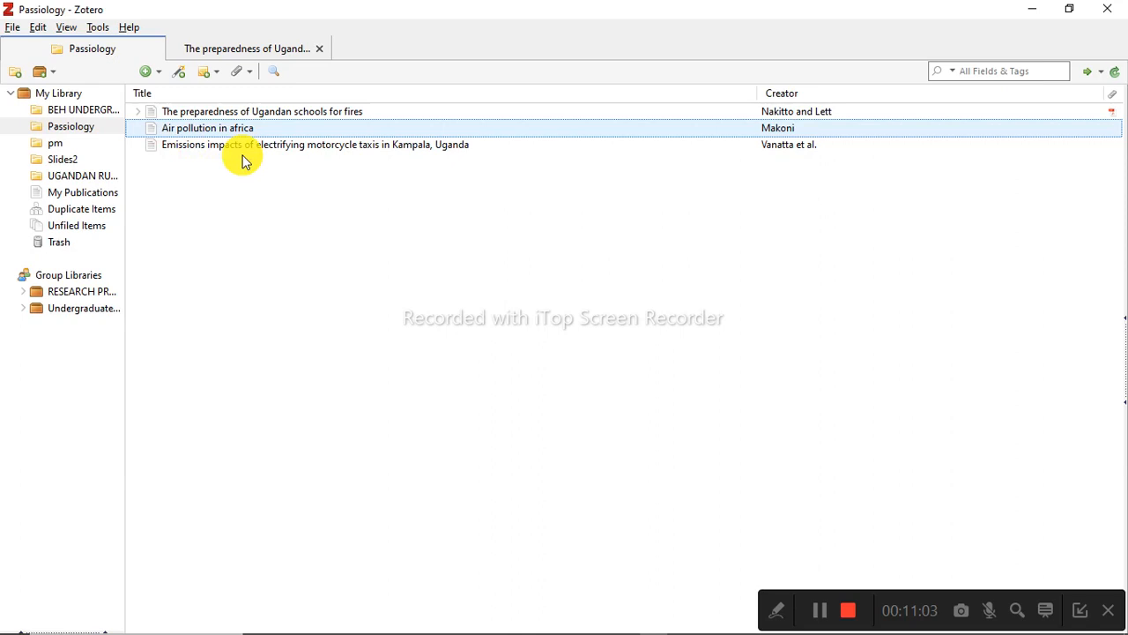